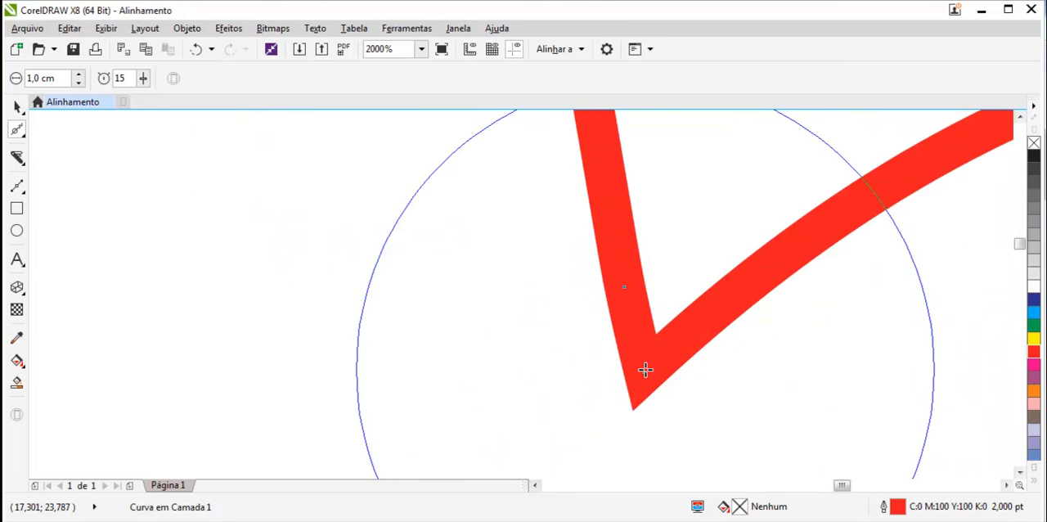
scroll(812, 330, "down", 4)
- Reshape the pointed tip at the right end of the hair outline with a small upward pull
scroll(882, 309, "up", 6)
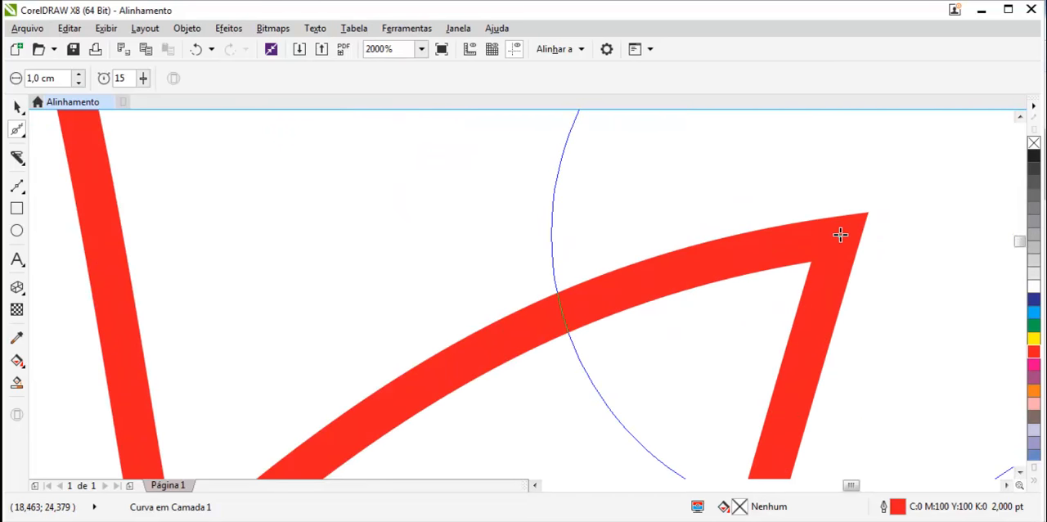
left_click_drag(840, 235, 840, 229)
scroll(881, 311, "down", 10)
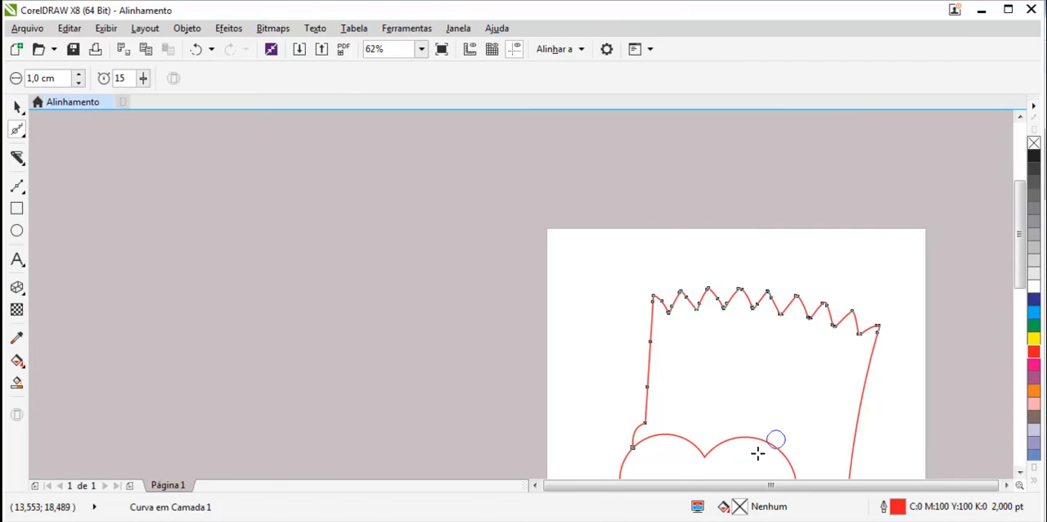
- Drag the loose end of the head's left side line down until it meets the left eye's outline
scroll(673, 455, "up", 3)
scroll(594, 367, "up", 2)
scroll(470, 231, "up", 3)
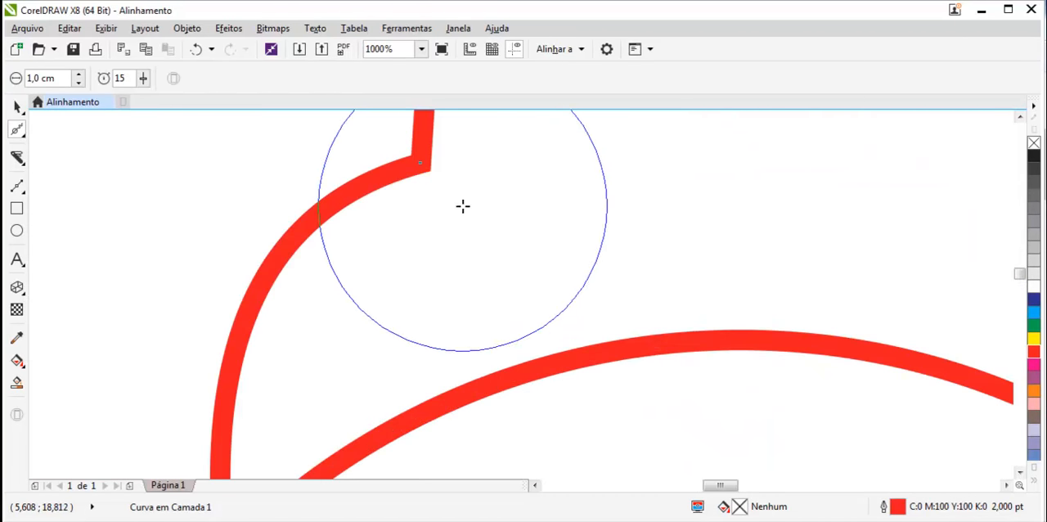
left_click_drag(418, 161, 418, 285)
scroll(393, 290, "down", 5)
scroll(379, 328, "up", 3)
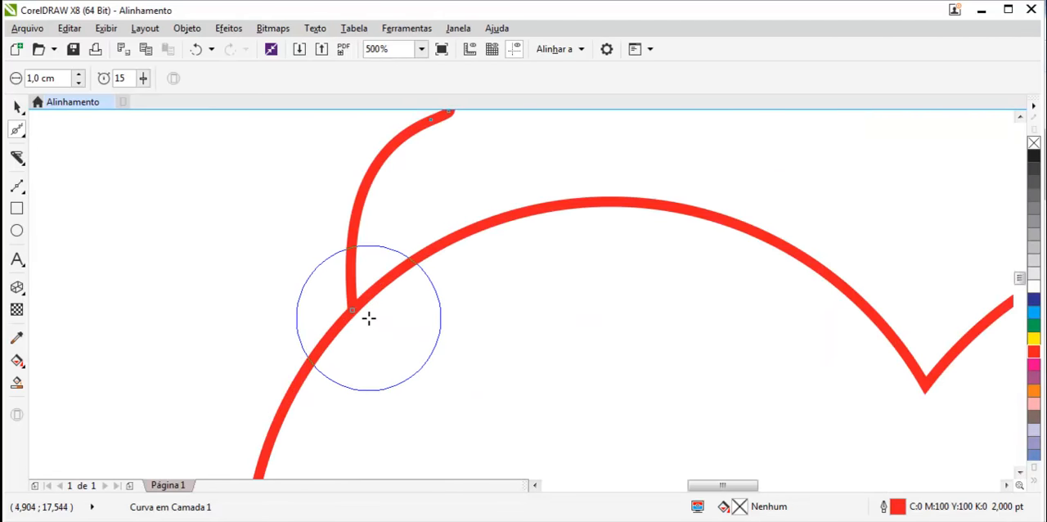
- Inspect the eye, muzzle and jaw lines at several zoom levels
scroll(368, 311, "down", 3)
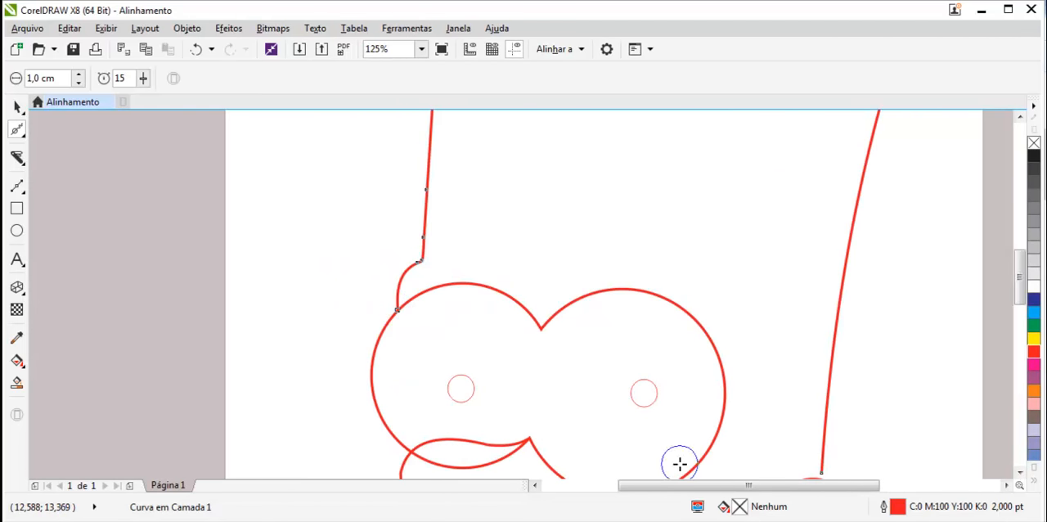
scroll(679, 463, "down", 1)
scroll(661, 457, "up", 1)
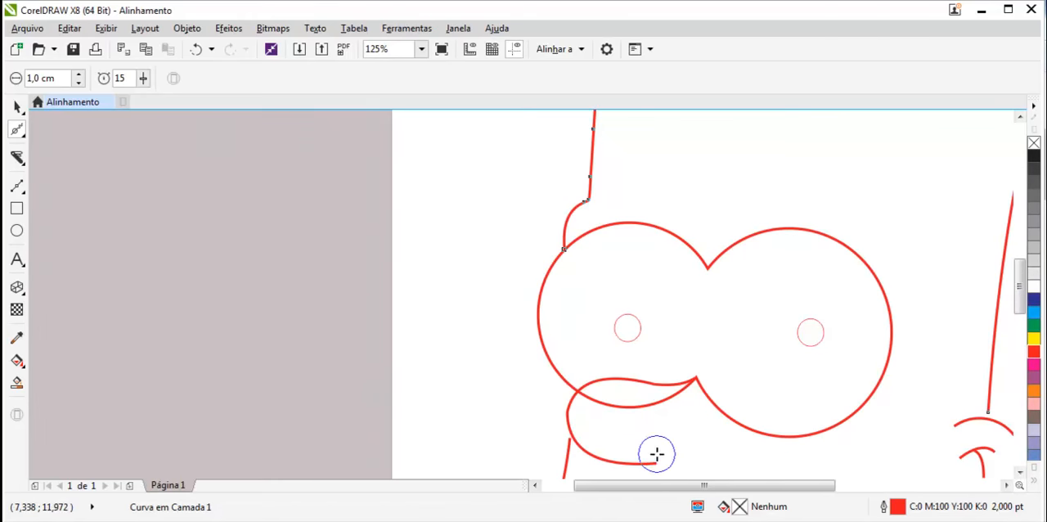
scroll(656, 454, "up", 2)
scroll(695, 440, "down", 1)
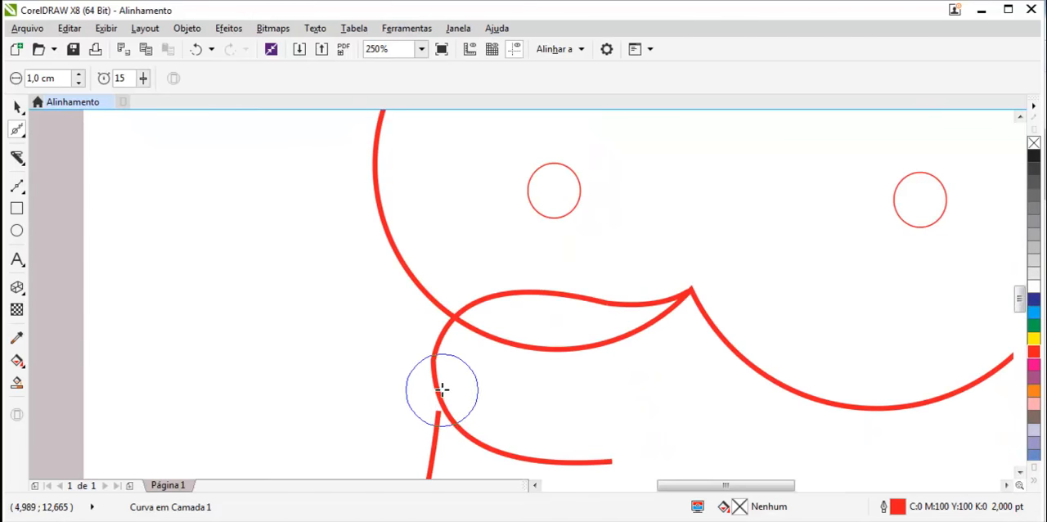
scroll(442, 390, "up", 1)
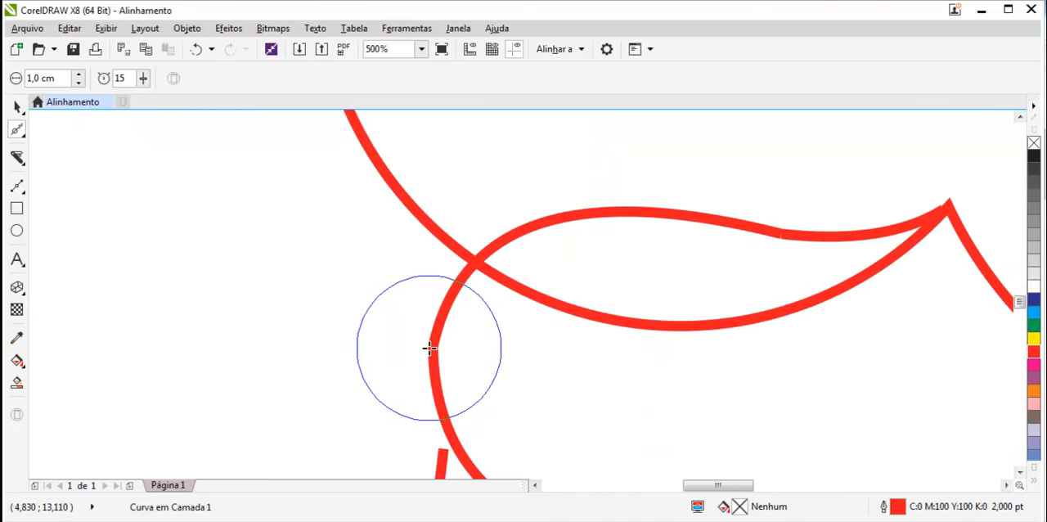
scroll(429, 347, "down", 1)
scroll(540, 350, "down", 1)
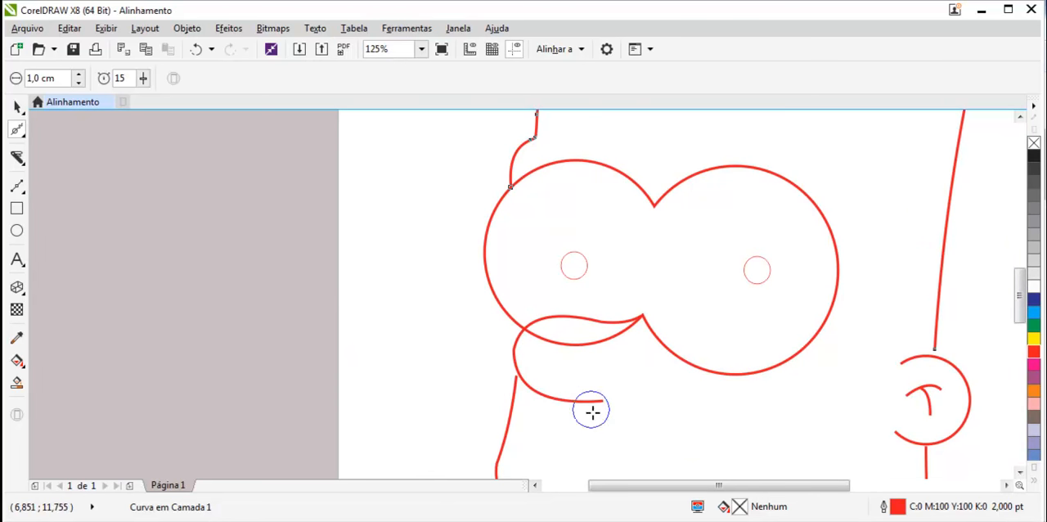
- Select the muzzle curve and pull its left bulge inward to reshape it
left_click(17, 107)
left_click(519, 378)
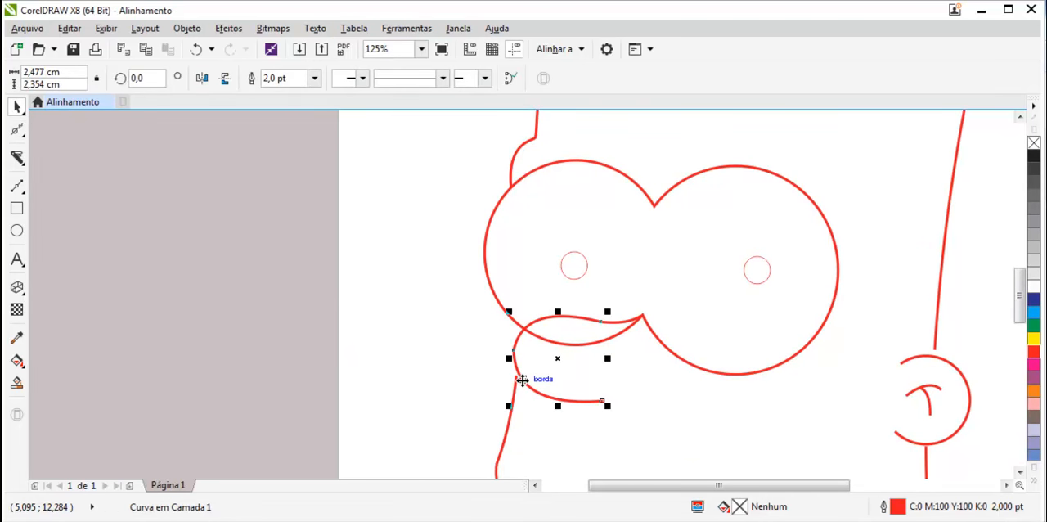
left_click(16, 129)
scroll(476, 357, "up", 6)
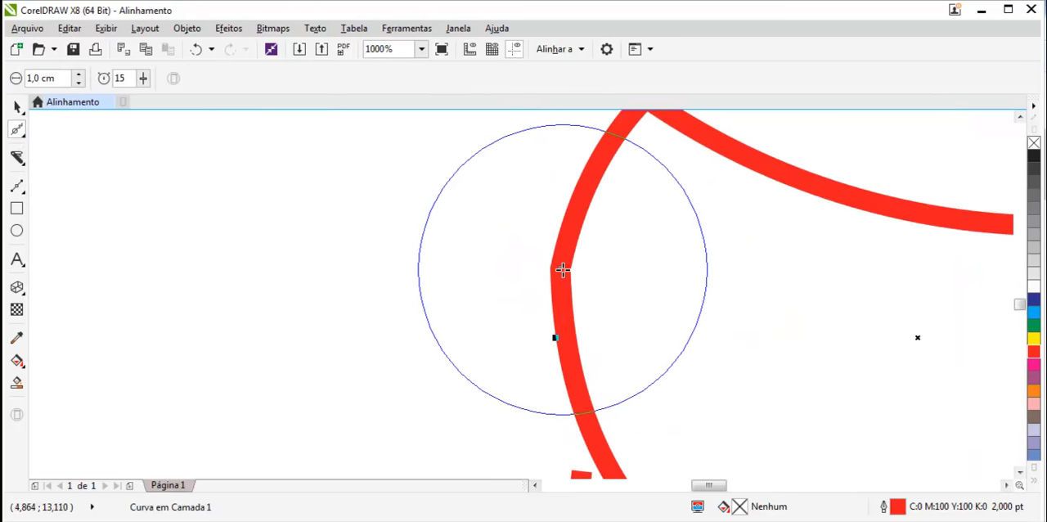
left_click_drag(558, 270, 636, 317)
scroll(636, 317, "down", 4)
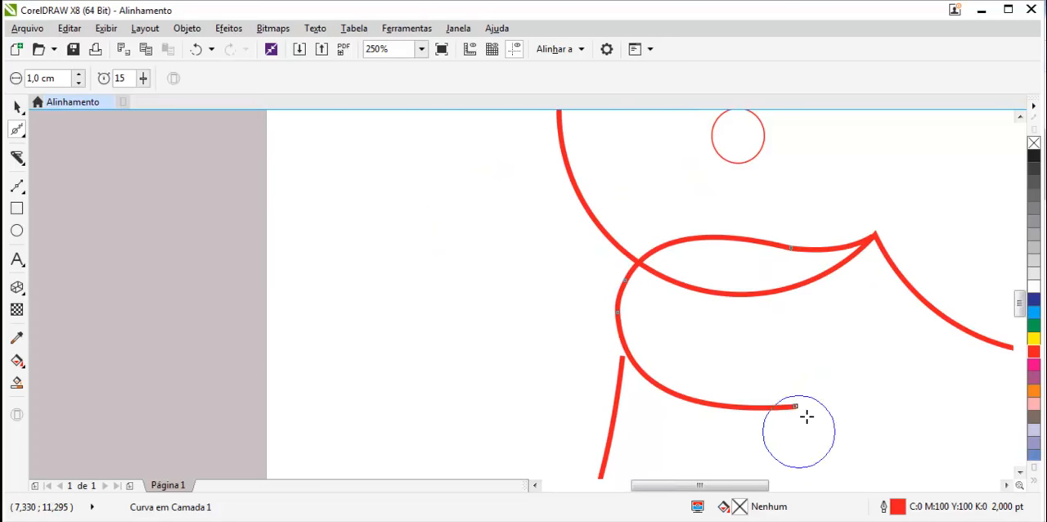
scroll(867, 301, "down", 2)
scroll(867, 302, "up", 3)
scroll(891, 287, "down", 3)
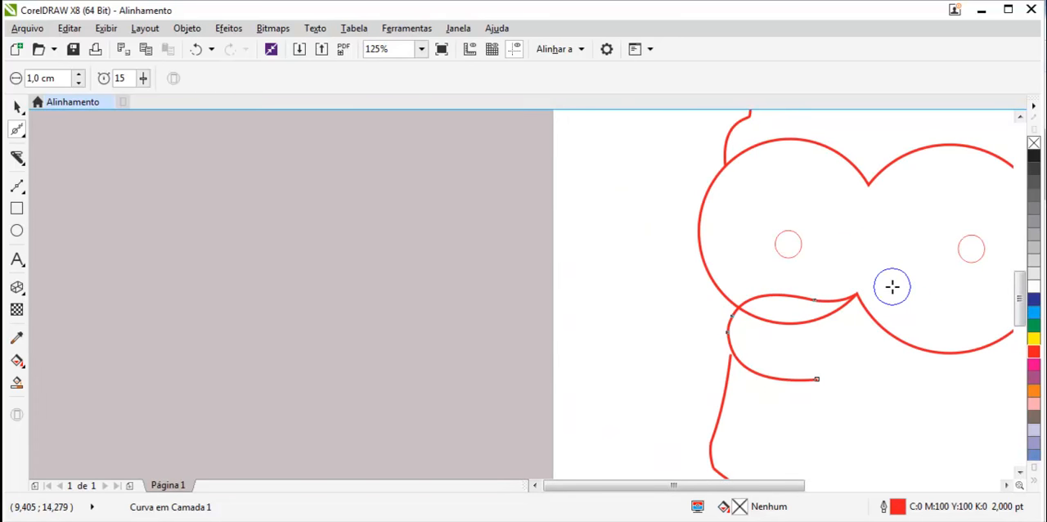
scroll(995, 269, "up", 1)
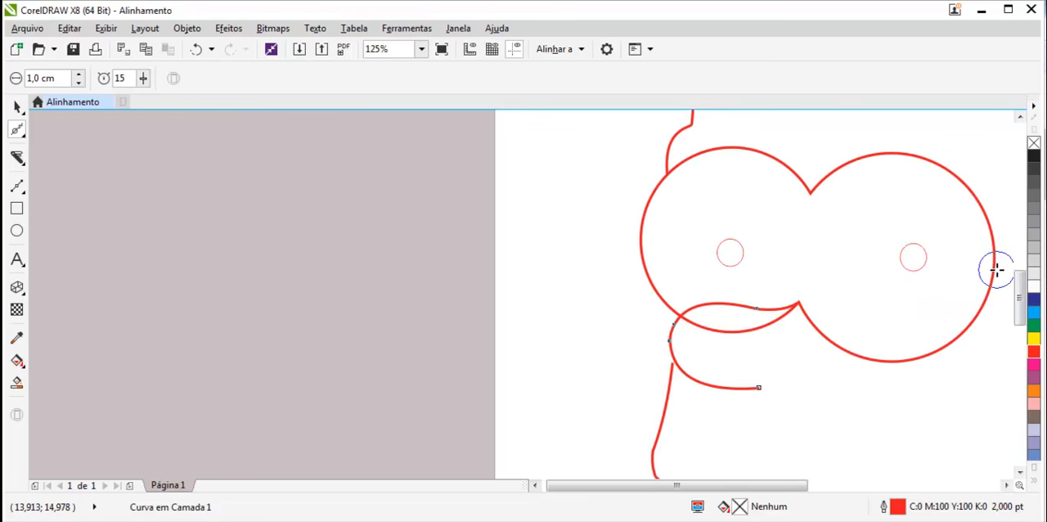
scroll(708, 438, "down", 1)
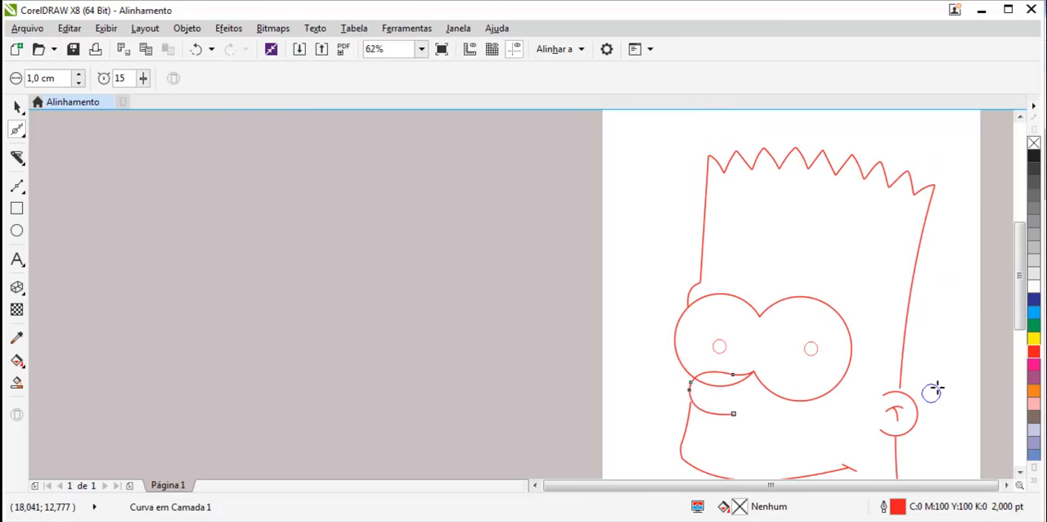
left_click_drag(1021, 316, 1021, 346)
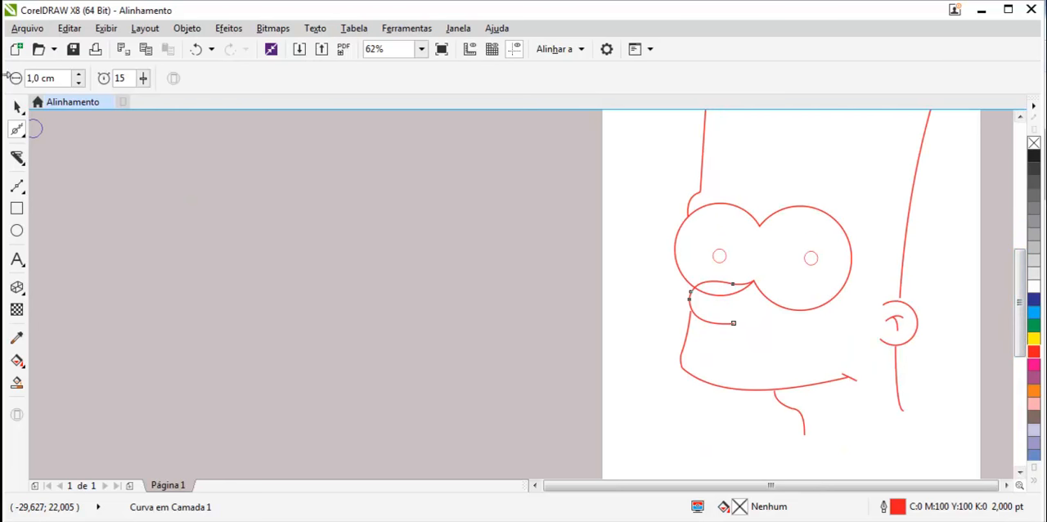
- Select the short left jaw line and drag its lower end onto the chin curve
left_click(18, 105)
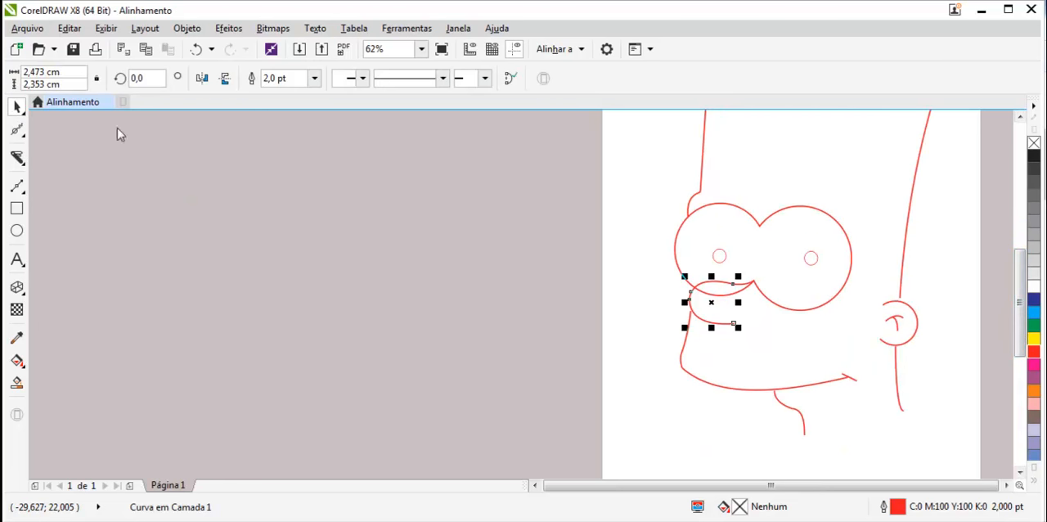
left_click(687, 378)
left_click(685, 339)
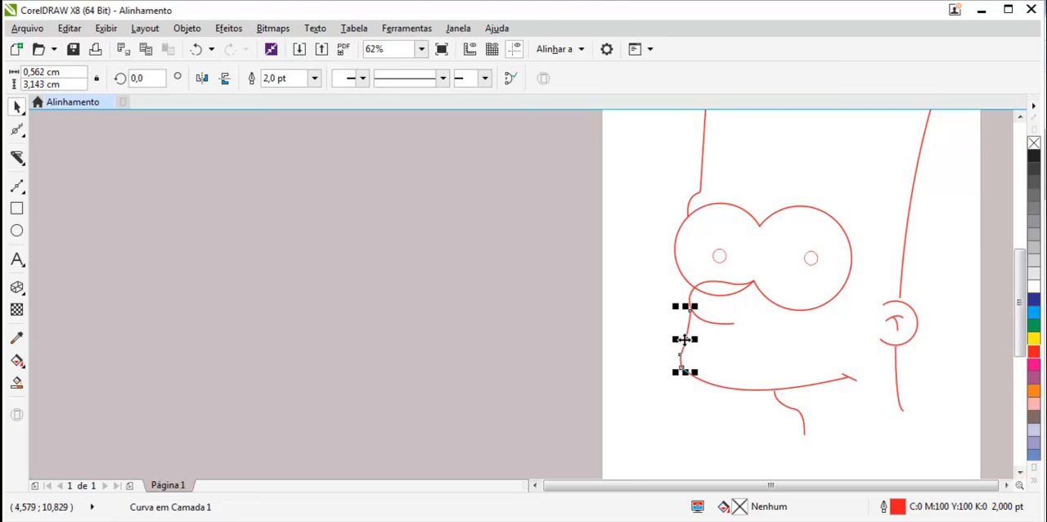
left_click(17, 129)
scroll(703, 360, "up", 2)
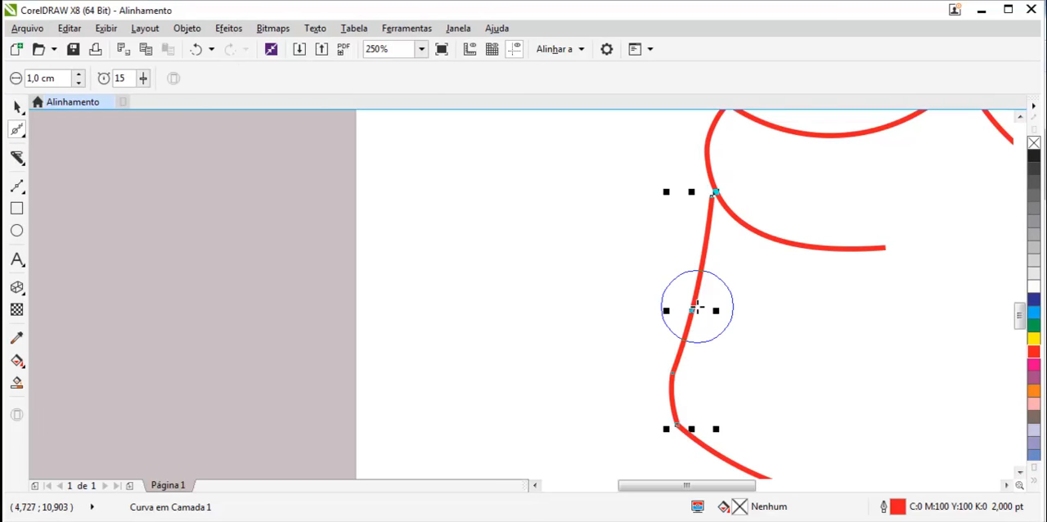
scroll(697, 319, "up", 1)
left_click(644, 418)
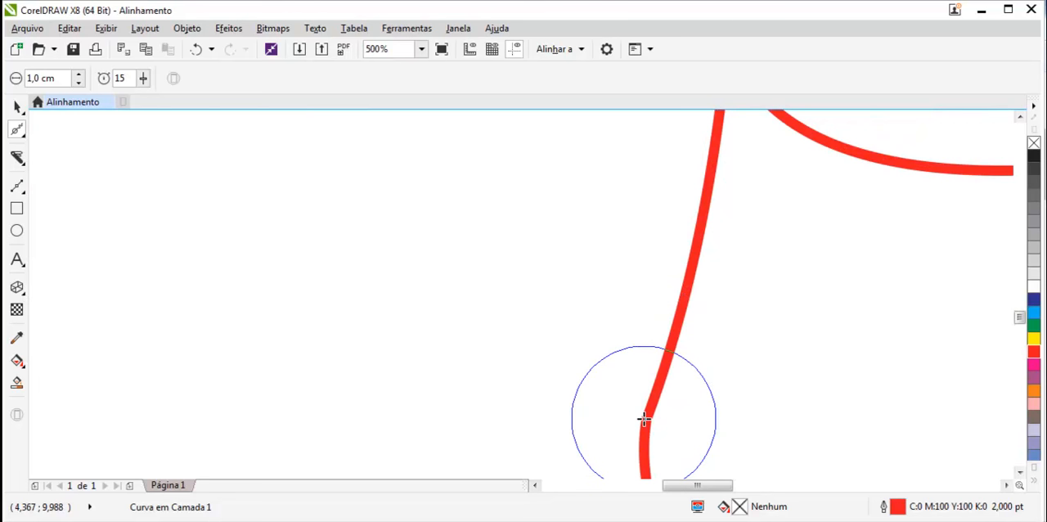
left_click_drag(644, 418, 717, 397)
- Inspect the joint between the left jaw line and the chin curve up close
scroll(717, 423, "down", 1)
scroll(717, 423, "up", 3)
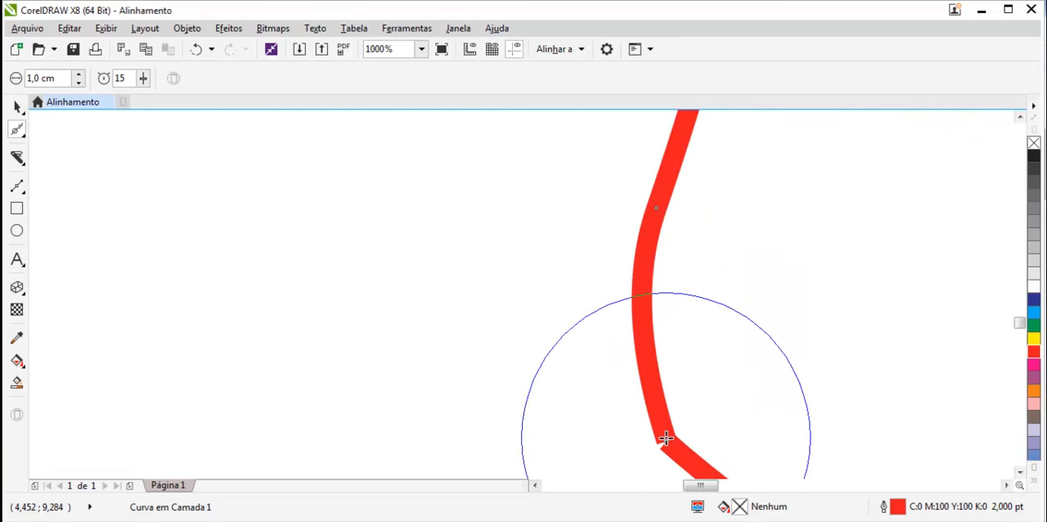
scroll(726, 423, "down", 2)
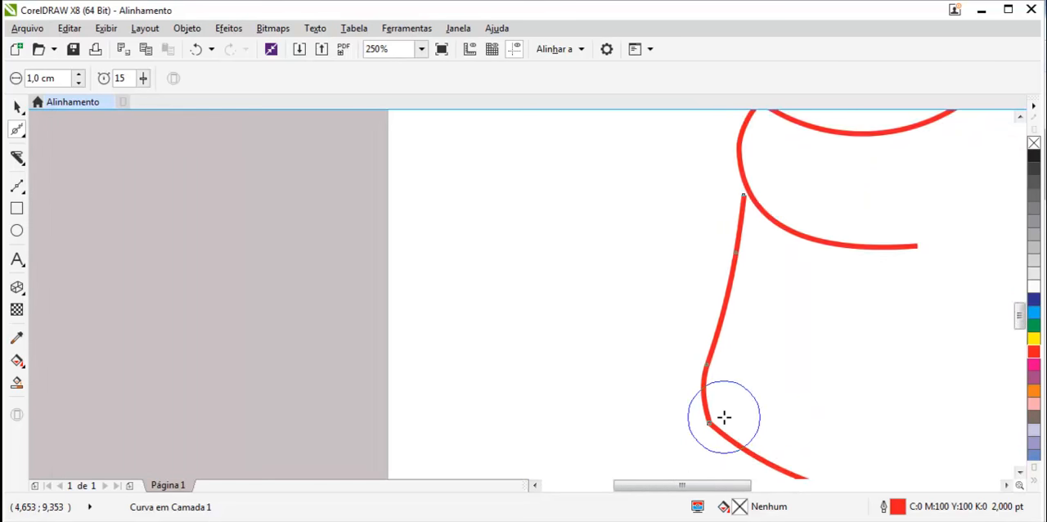
scroll(724, 417, "down", 1)
scroll(736, 485, "right", 2)
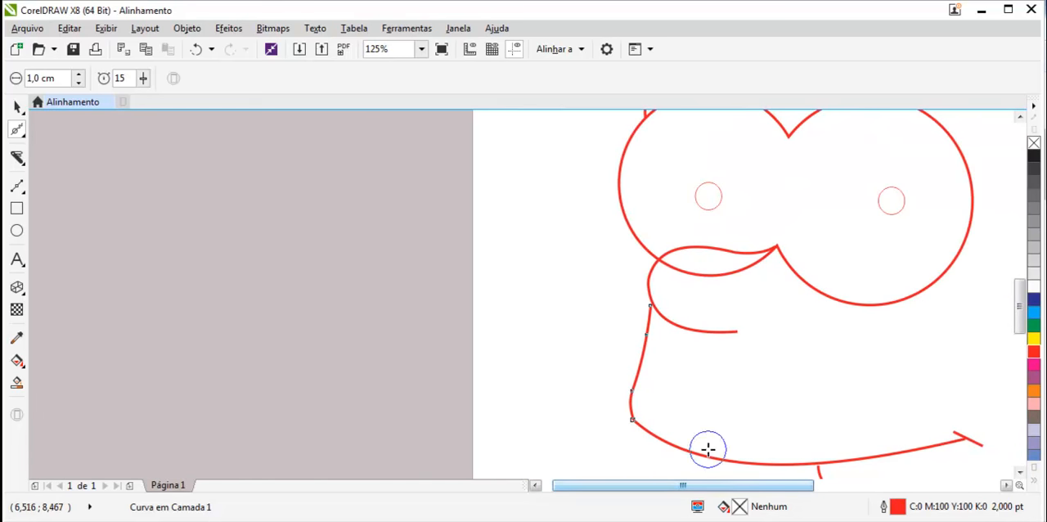
scroll(713, 454, "up", 1)
scroll(572, 393, "up", 2)
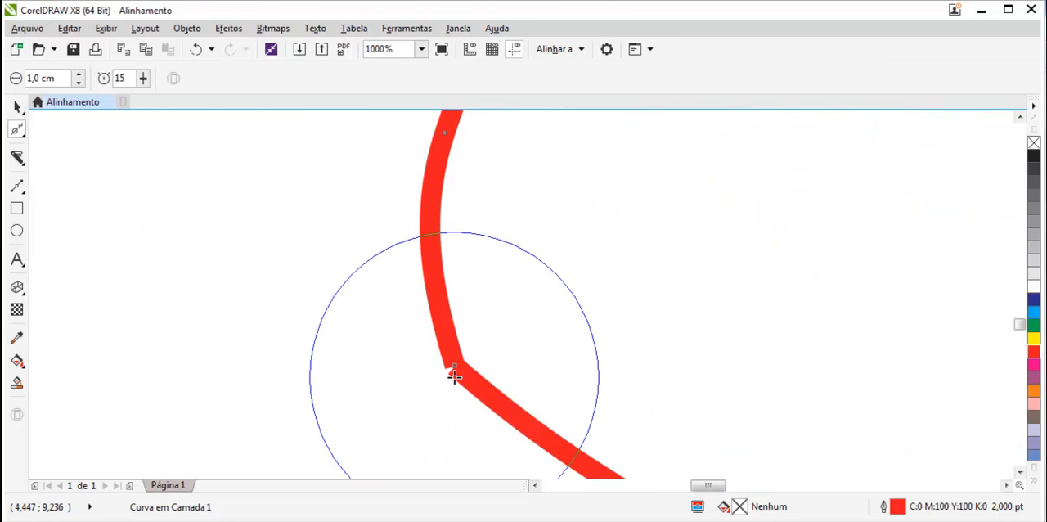
- Select both the left jaw line and the chin curve and Weld them into one curve
left_click(17, 109)
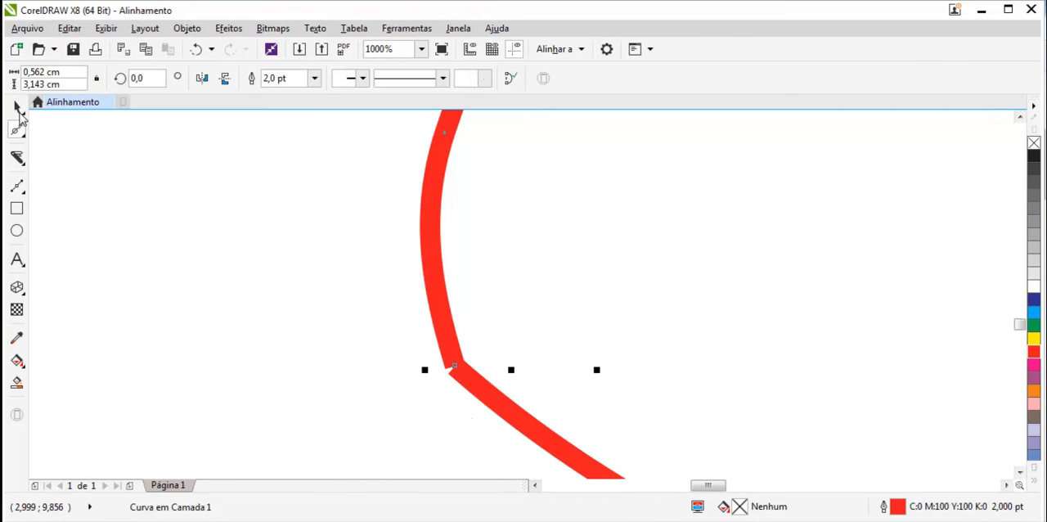
left_click(492, 406)
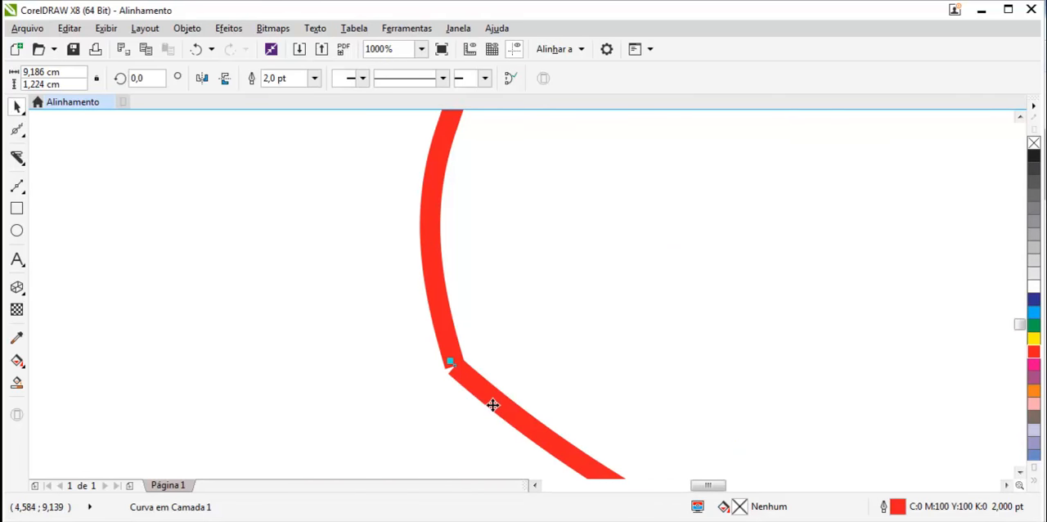
left_click(441, 340)
left_click(492, 396)
left_click(450, 333)
left_click(489, 402)
scroll(558, 400, "down", 4)
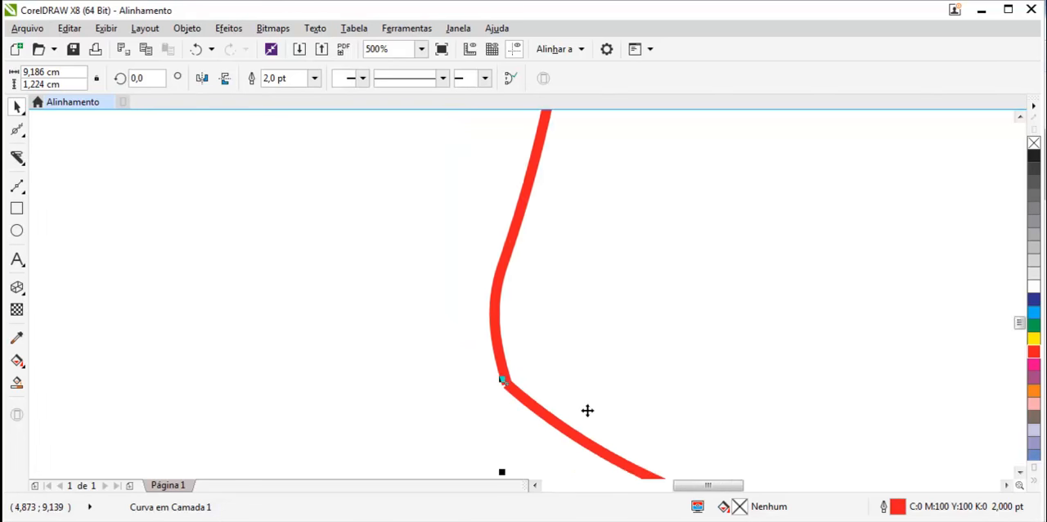
scroll(623, 425, "up", 2)
scroll(570, 428, "down", 6)
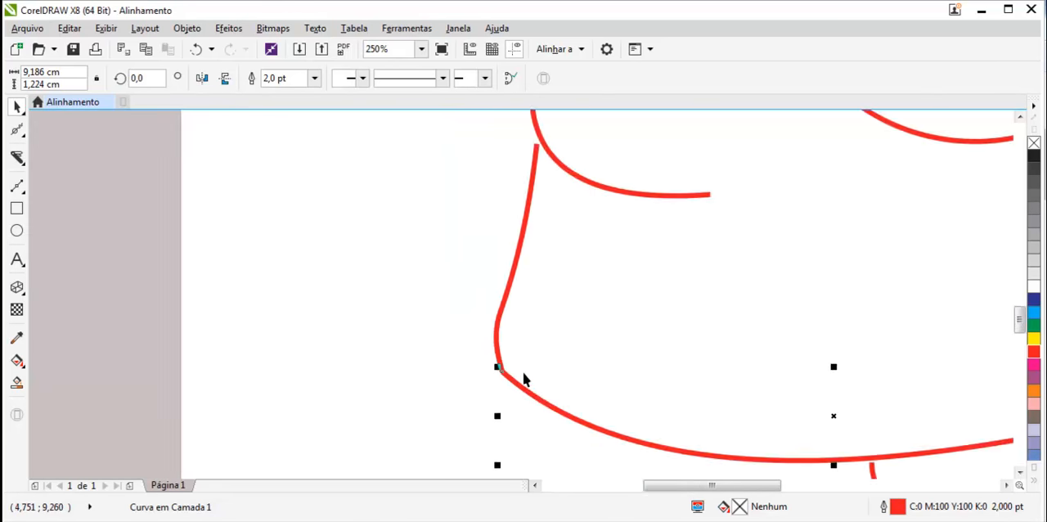
scroll(551, 369, "up", 4)
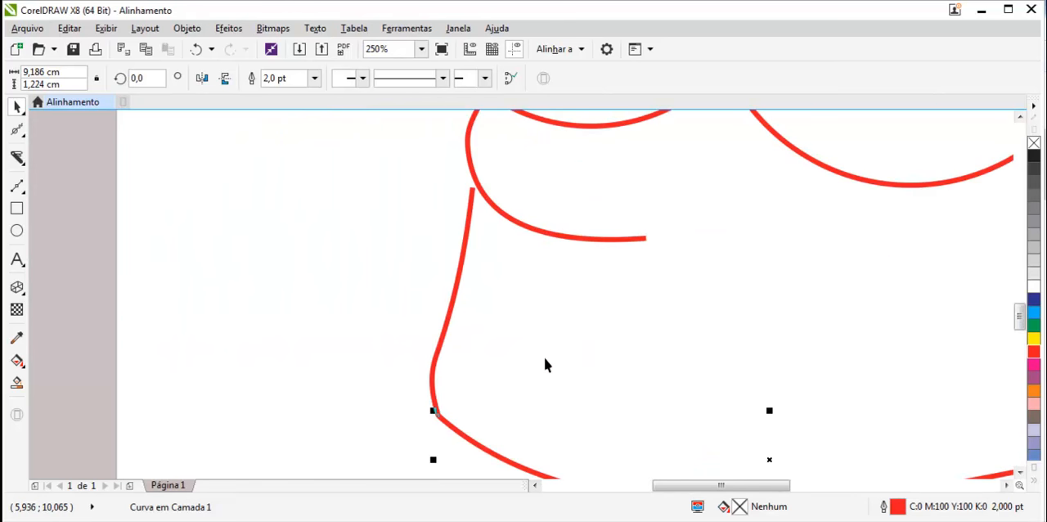
scroll(448, 324, "up", 2)
left_click(448, 319, "shift")
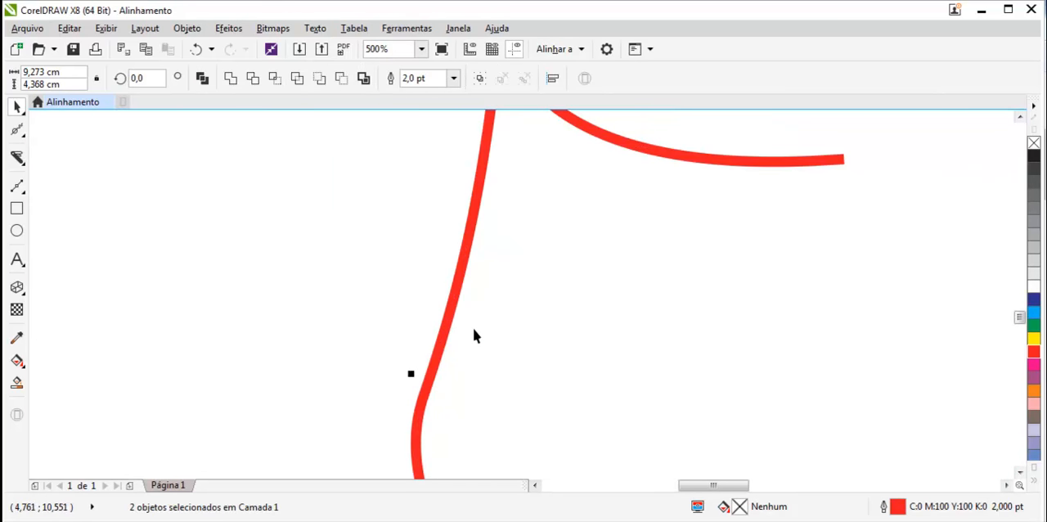
scroll(472, 329, "down", 4)
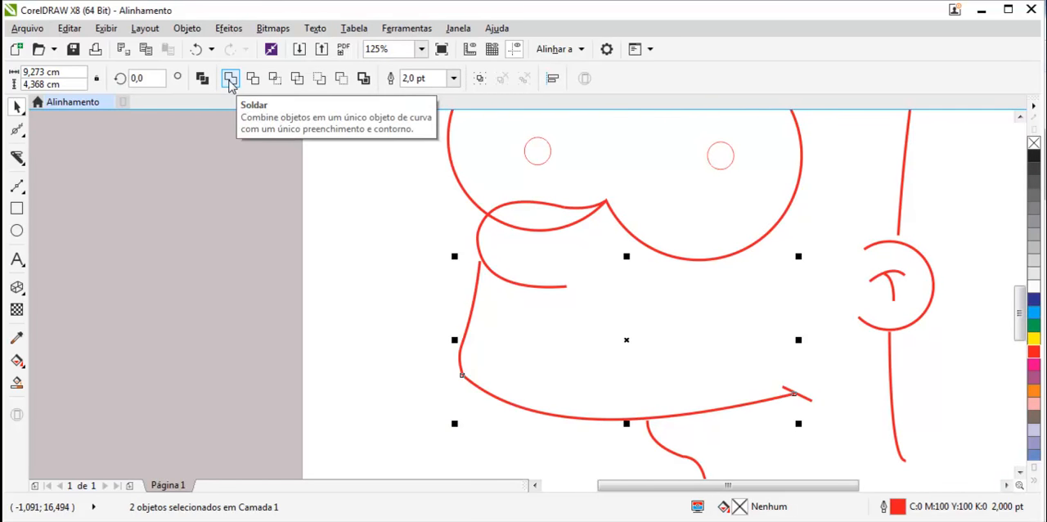
left_click(230, 82)
- Examine the welded corner where the jaw line meets the chin curve at high zoom
scroll(483, 343, "up", 4)
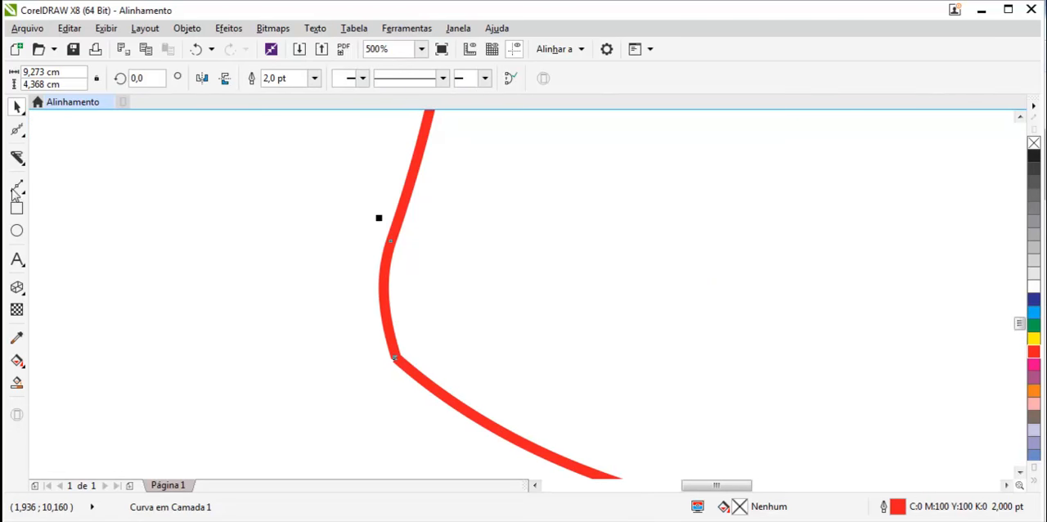
left_click(17, 131)
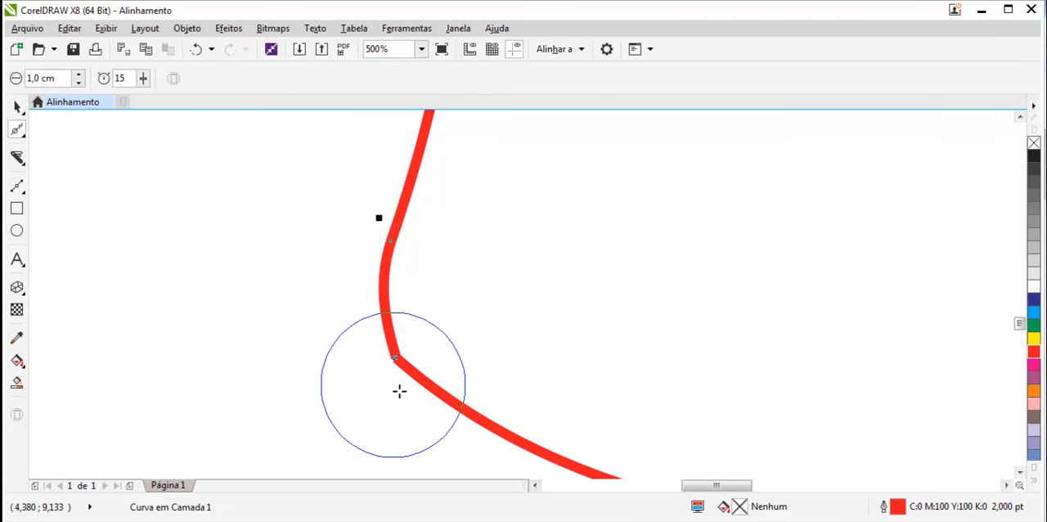
scroll(398, 383, "up", 4)
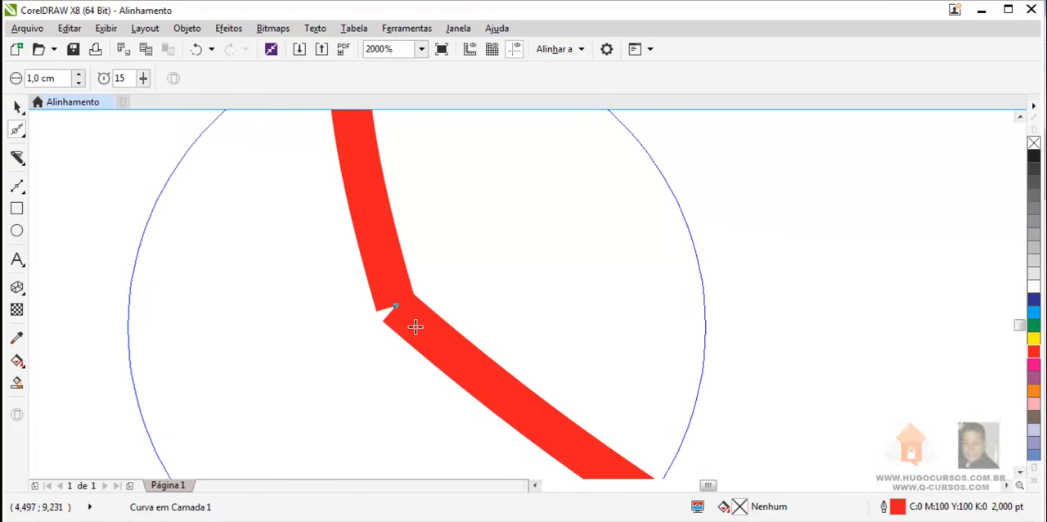
scroll(392, 305, "up", 2)
scroll(399, 309, "down", 6)
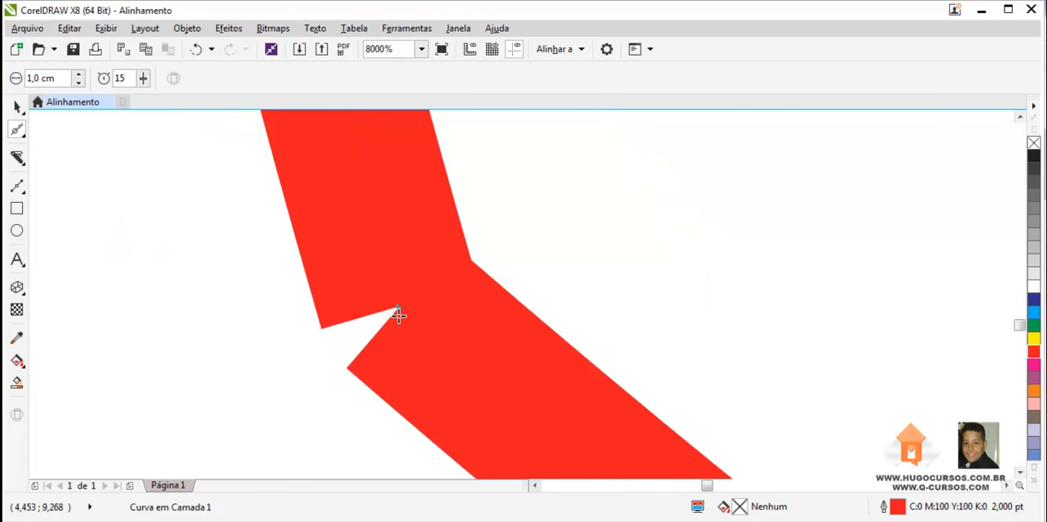
scroll(471, 338, "up", 6)
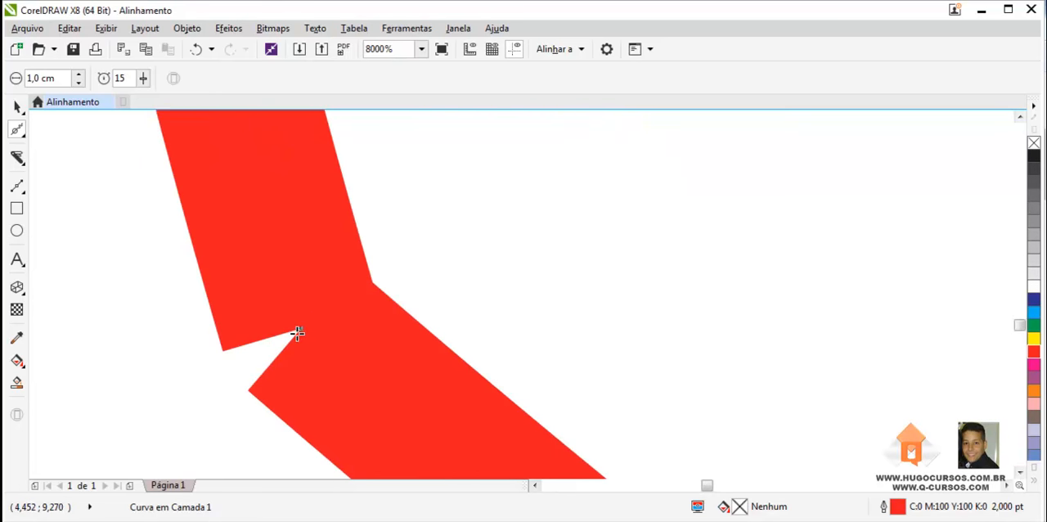
scroll(335, 315, "down", 8)
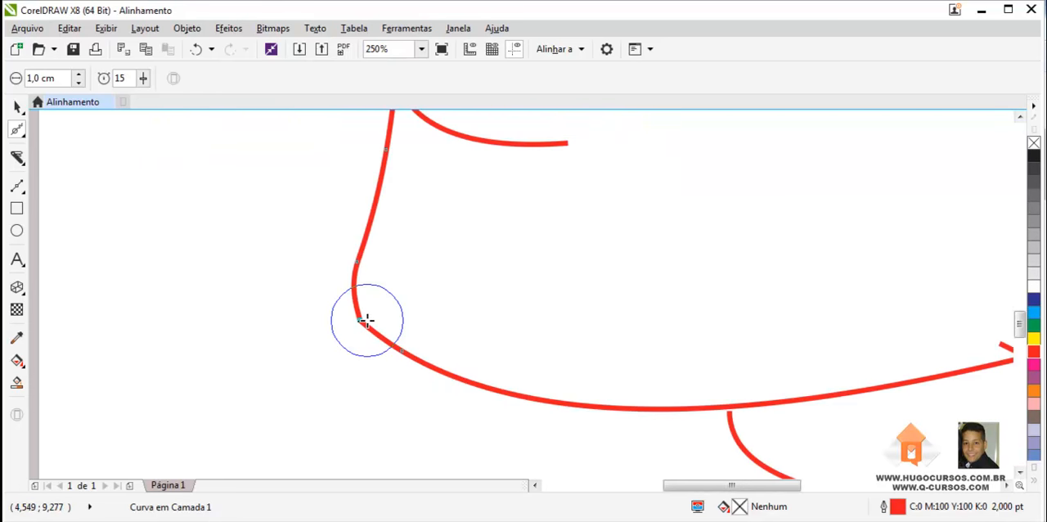
- Undo the last three actions
key("ctrl+z")
key("ctrl+z")
key("ctrl+z")
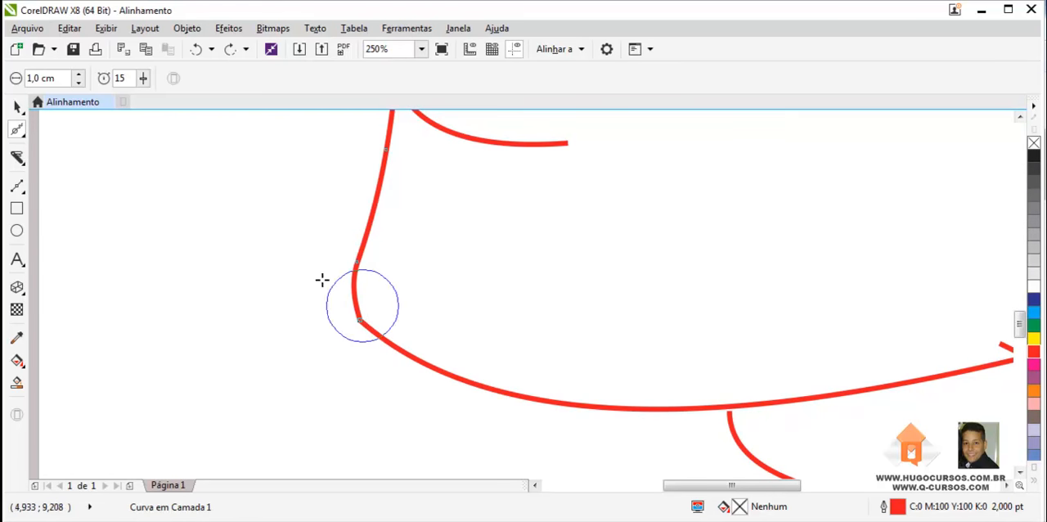
- Select the jaw line and chin curve, marquee their meeting end nodes with the Shape tool, and join them into one curve
left_click(18, 106)
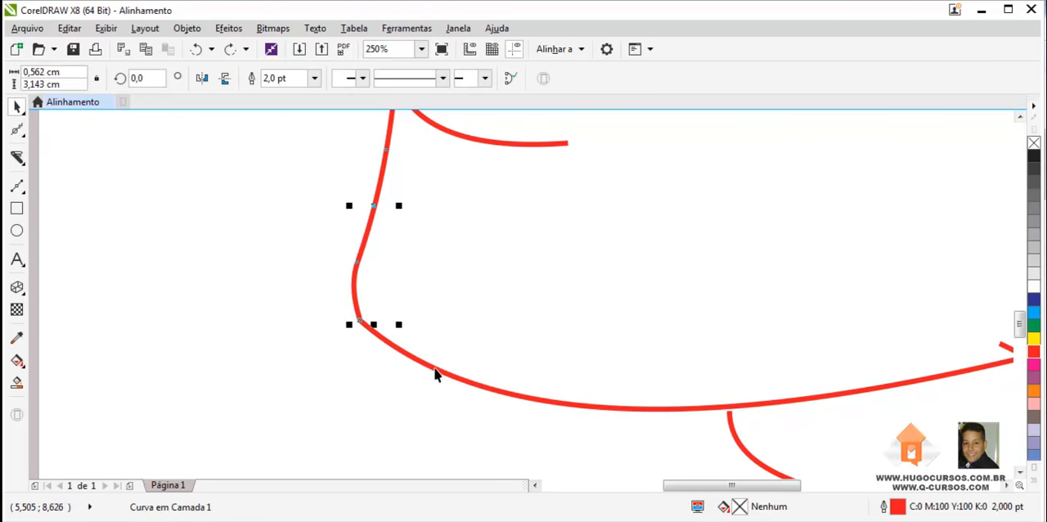
scroll(355, 310, "up", 1)
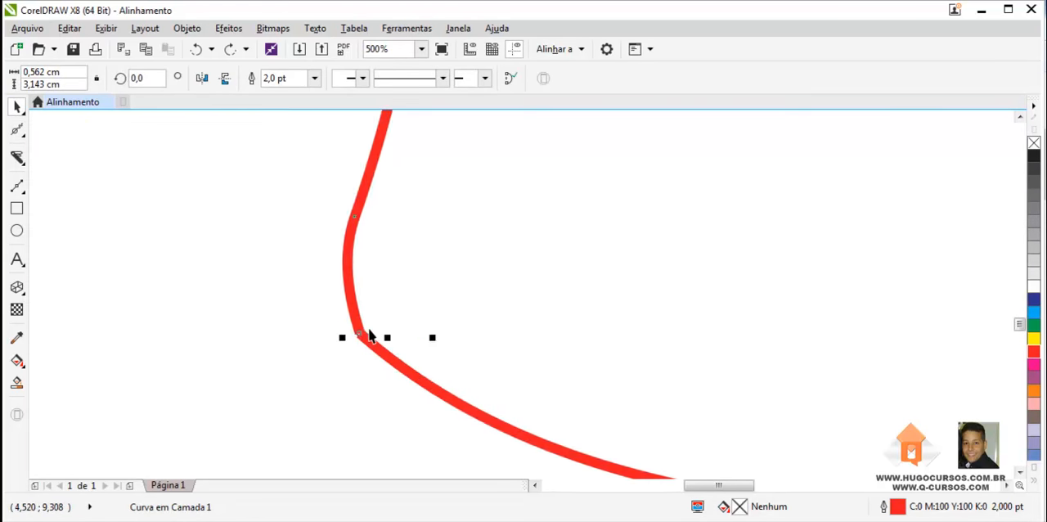
scroll(369, 334, "up", 2)
scroll(380, 382, "down", 3)
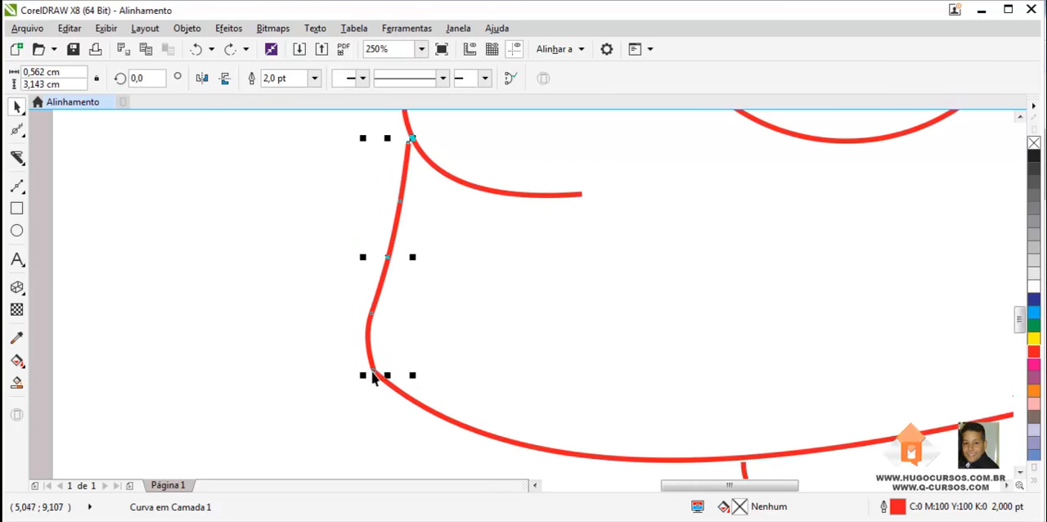
left_click(423, 408, "shift")
scroll(368, 376, "up", 3)
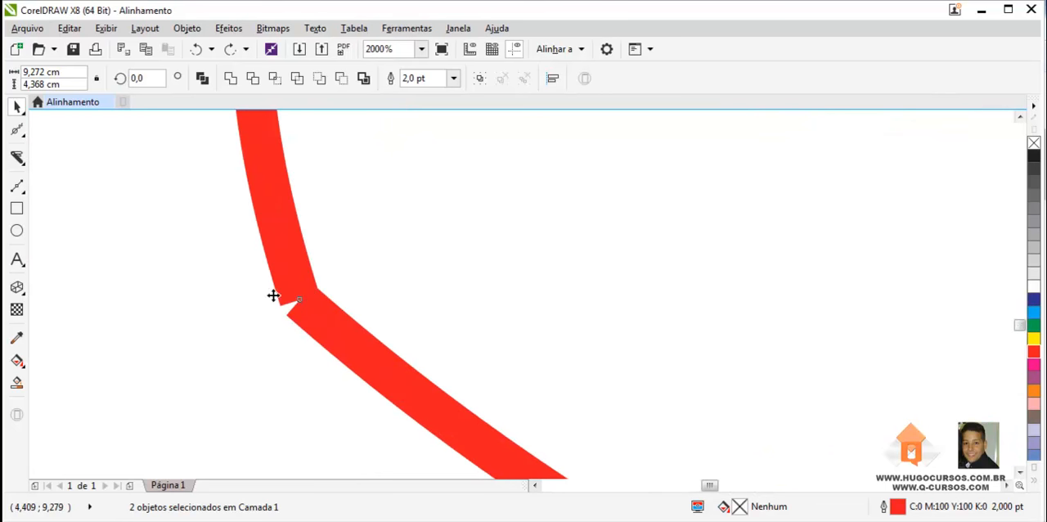
left_click(18, 131)
left_click(66, 129)
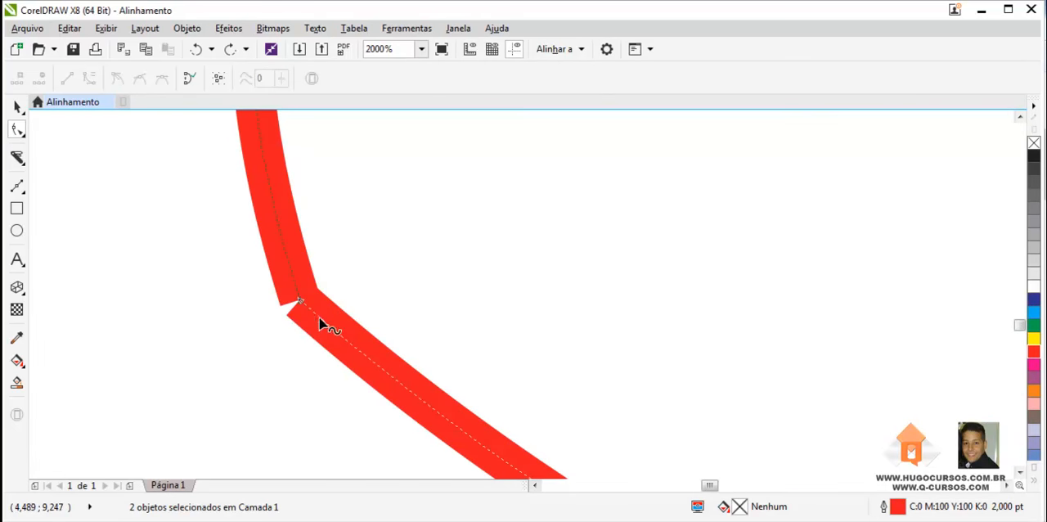
scroll(304, 311, "up", 2)
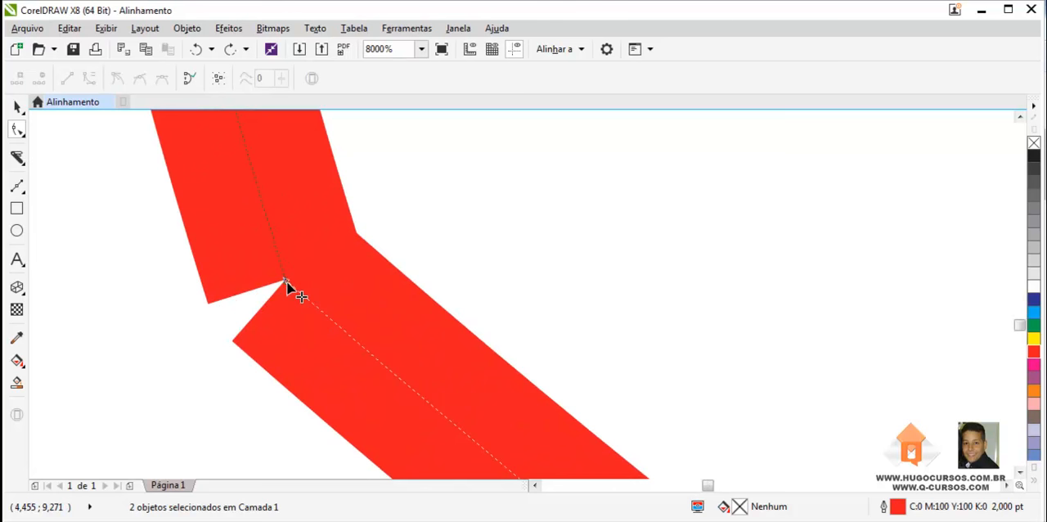
scroll(295, 290, "down", 2)
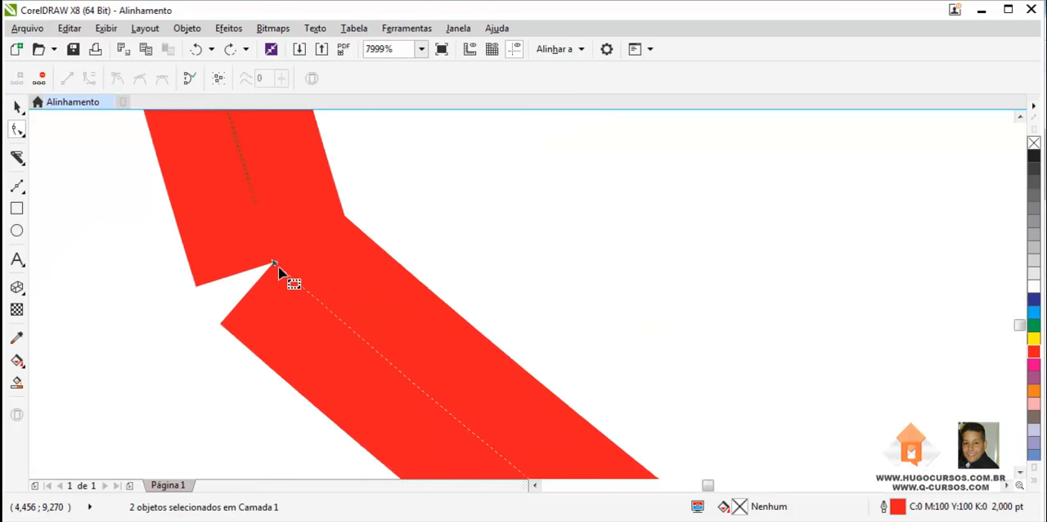
scroll(348, 324, "down", 2)
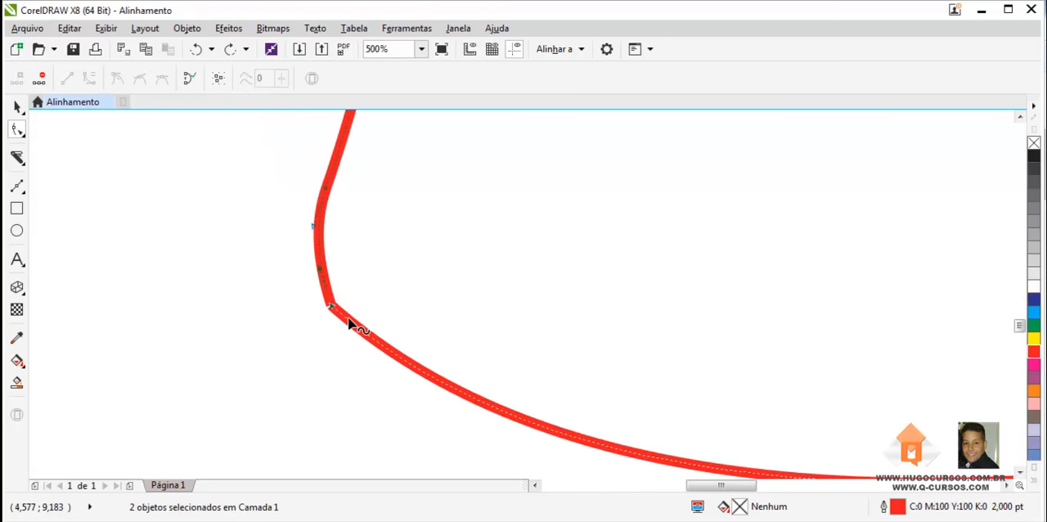
scroll(347, 324, "up", 2)
left_click_drag(233, 233, 345, 327)
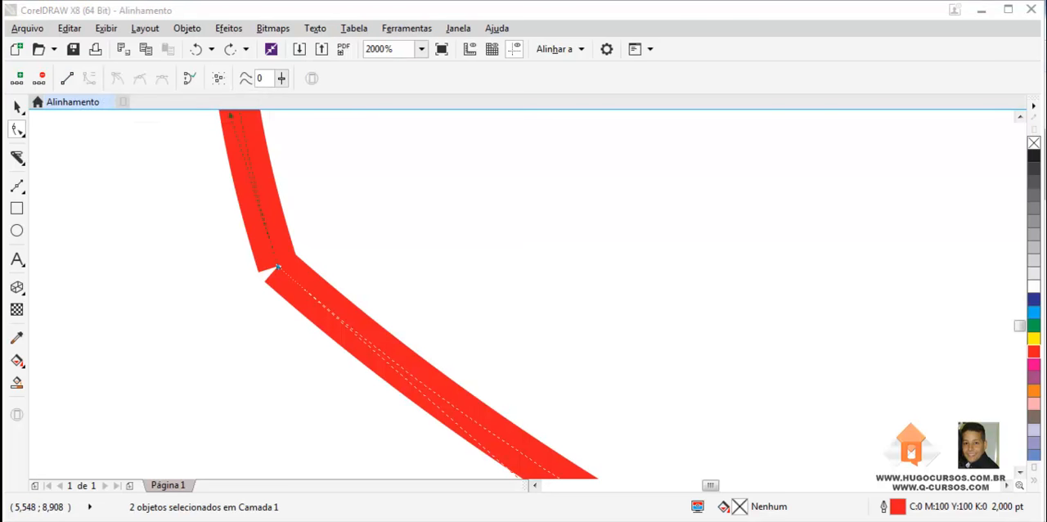
left_click(189, 95)
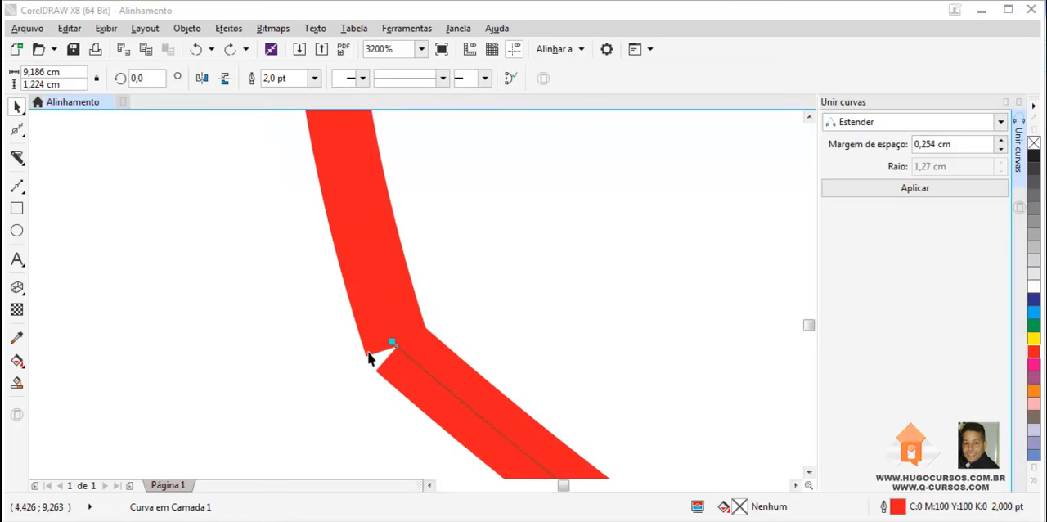
- Inspect the joined corner node at very high zoom
left_click(373, 354)
scroll(409, 365, "up", 4)
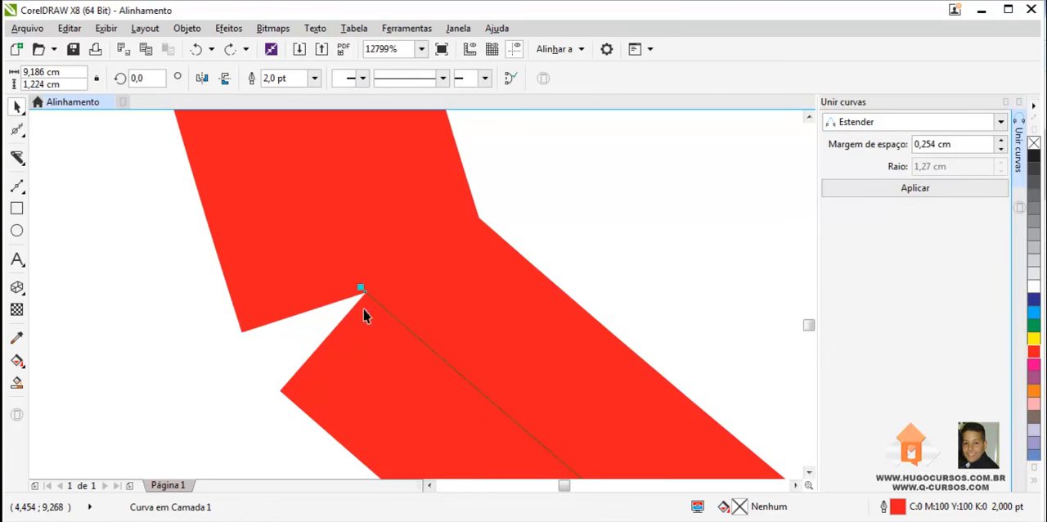
scroll(360, 291, "up", 1)
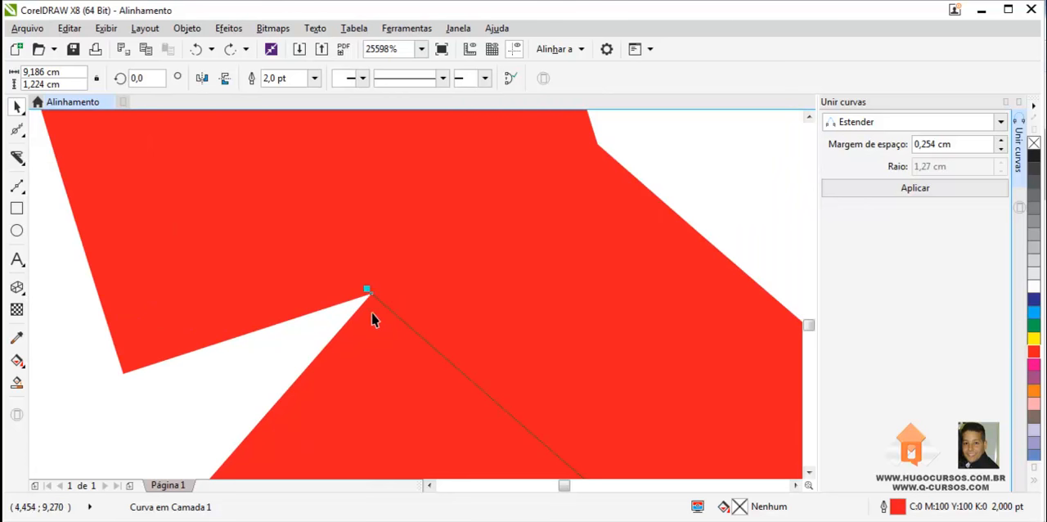
scroll(372, 329, "down", 1)
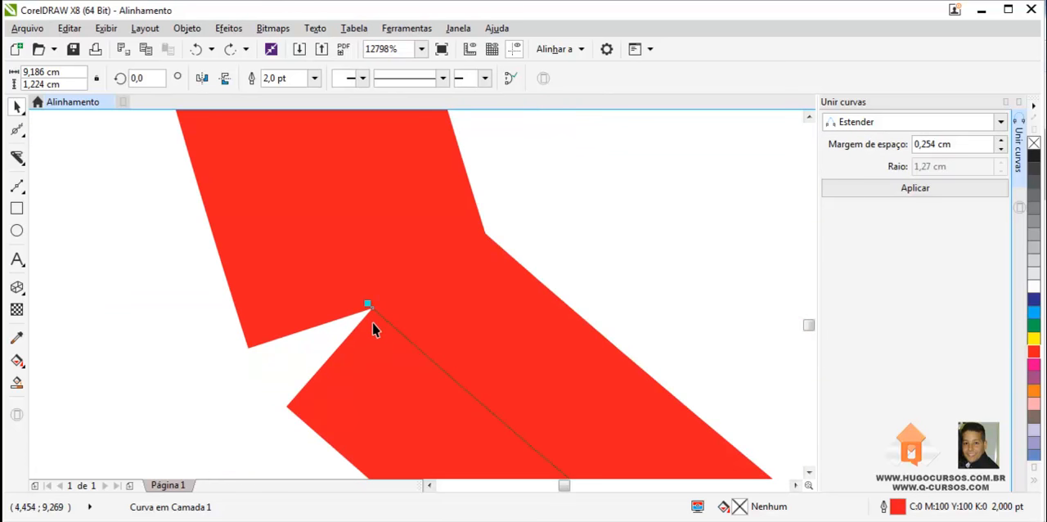
scroll(372, 327, "down", 1)
scroll(373, 326, "up", 1)
- Switch back to the Shape tool and open the options for the corner node
left_click(17, 130)
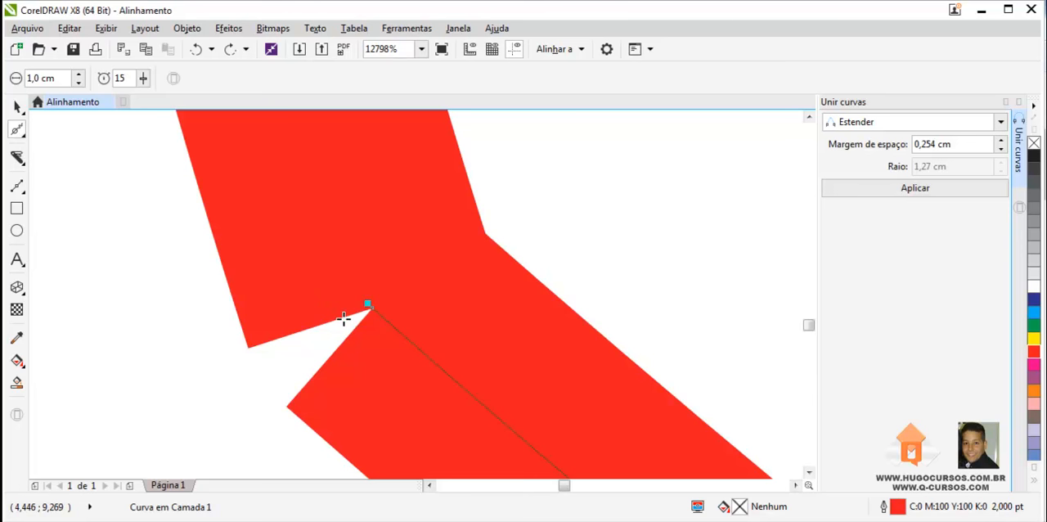
right_click(18, 132)
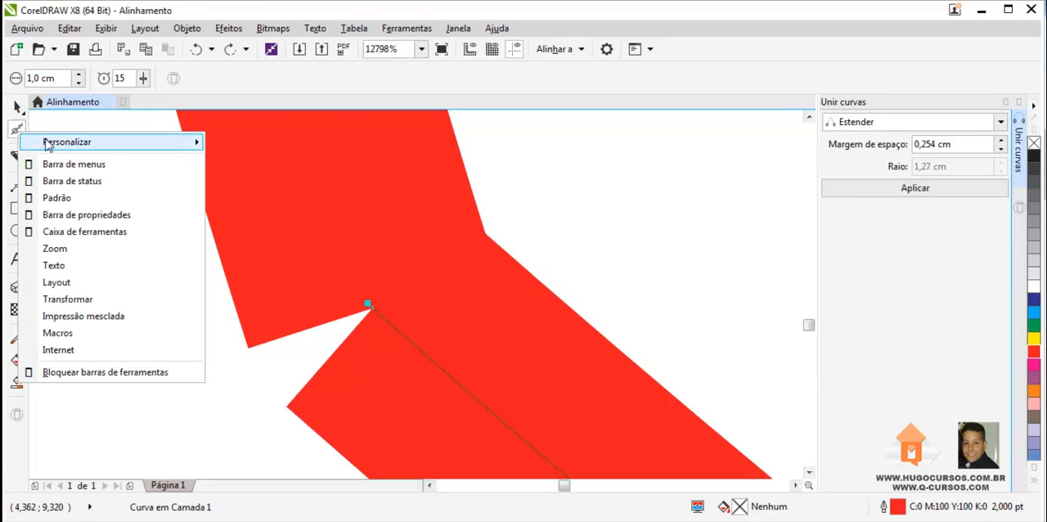
left_click(16, 131)
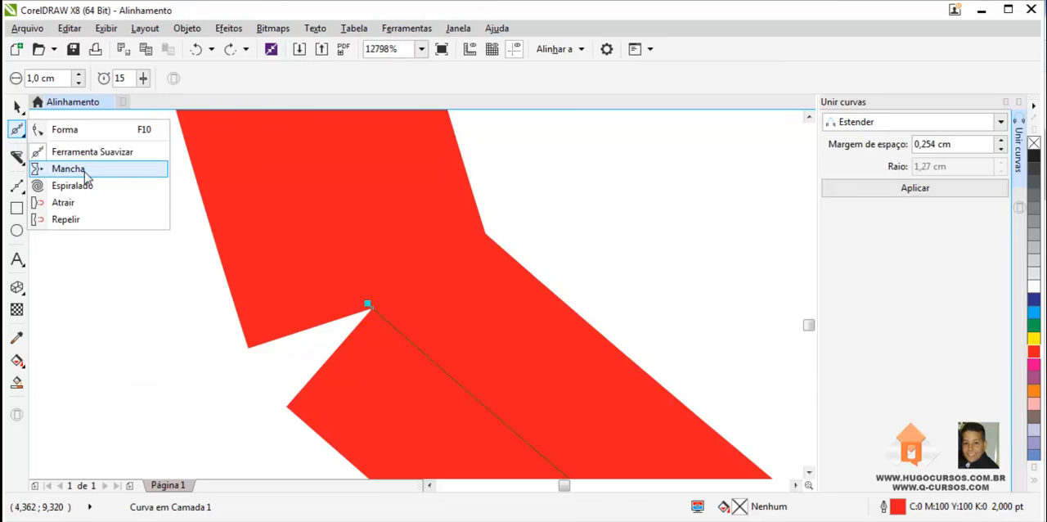
left_click(61, 129)
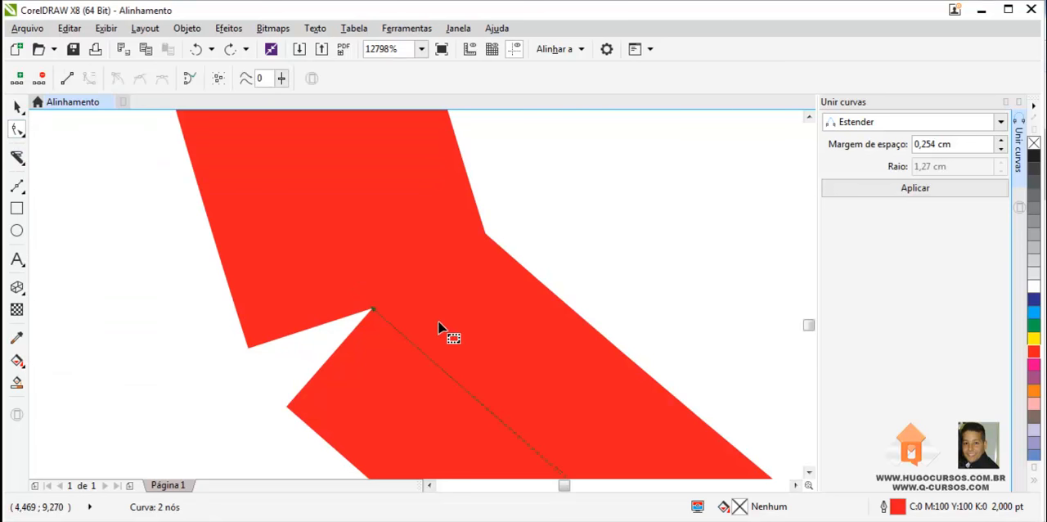
left_click(348, 316)
right_click(348, 317)
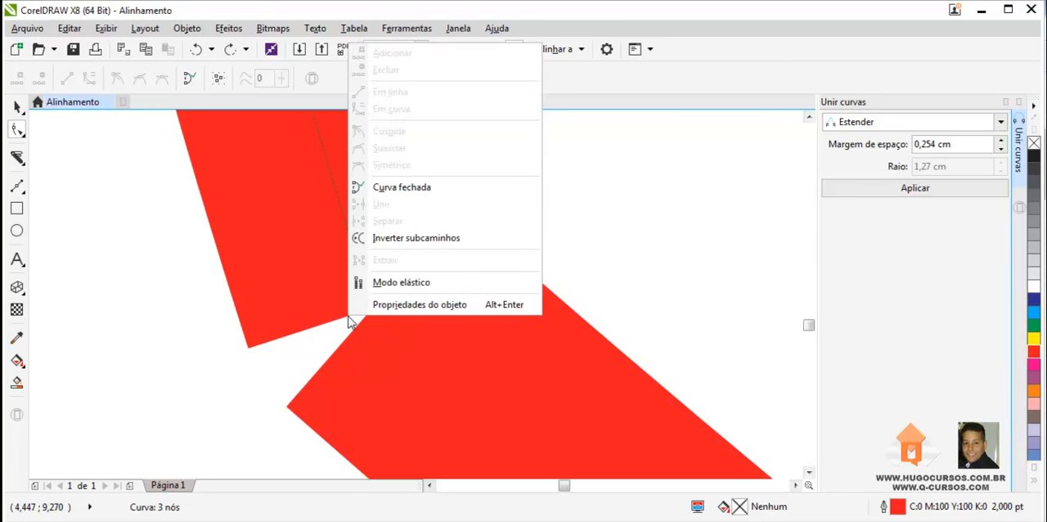
left_click(306, 292)
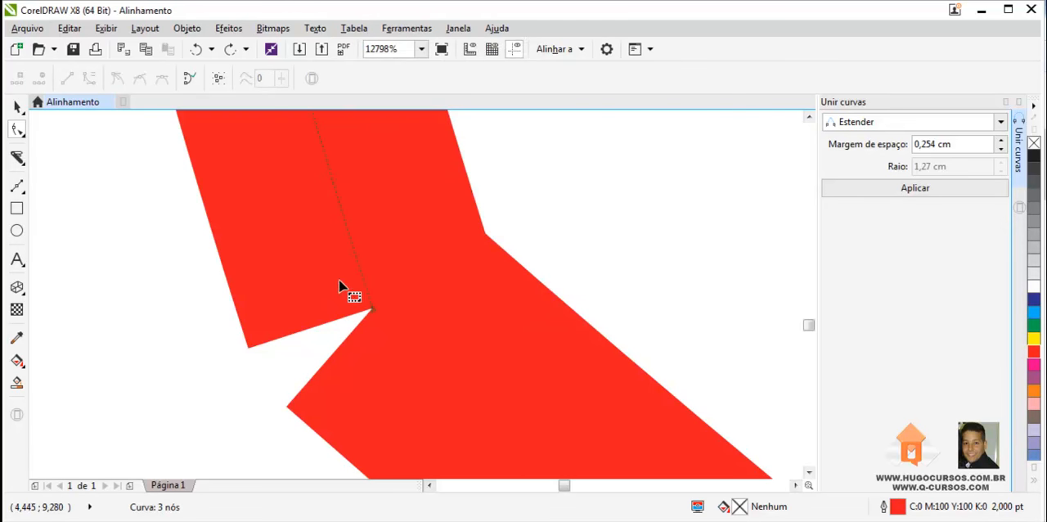
scroll(370, 301, "up", 1)
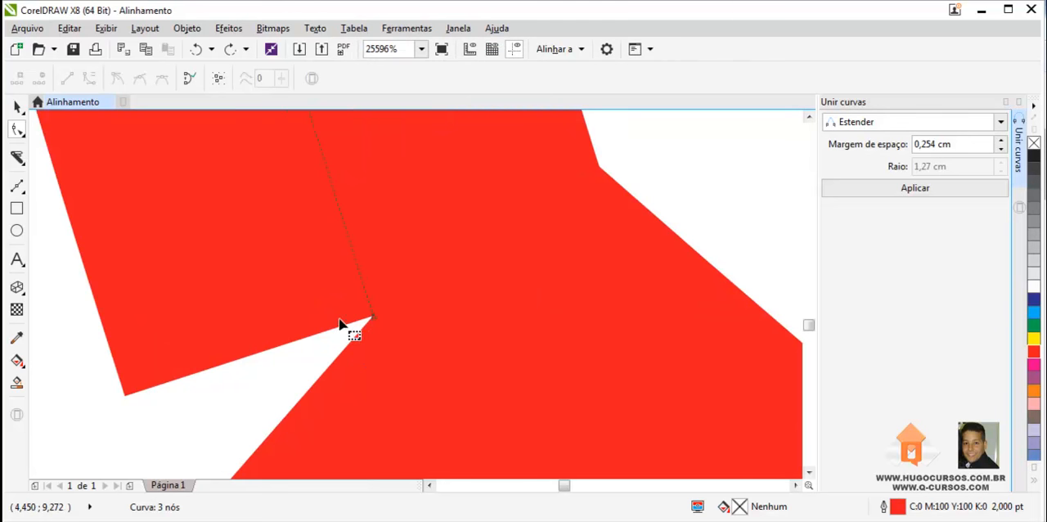
scroll(341, 321, "down", 2)
scroll(340, 299, "down", 2)
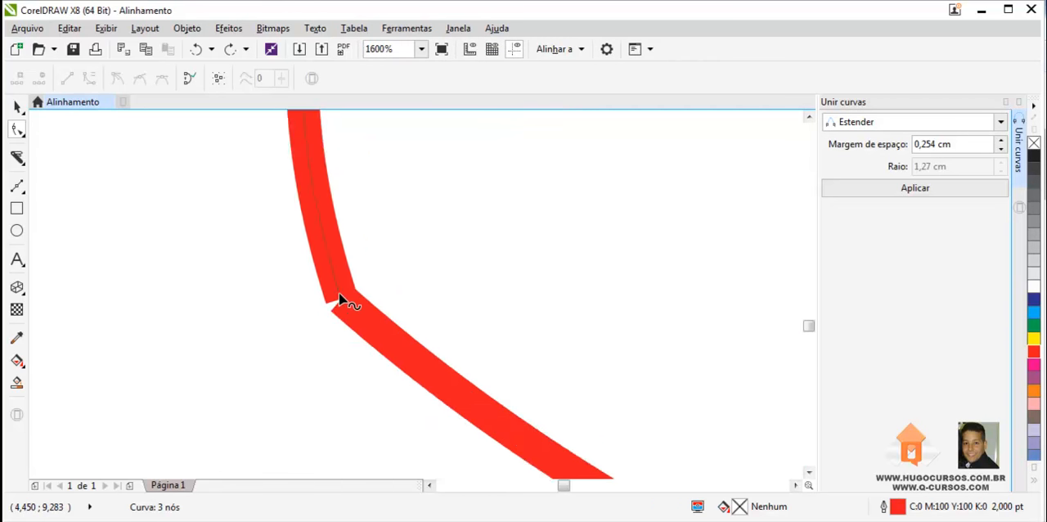
scroll(327, 311, "down", 2)
scroll(327, 320, "up", 3)
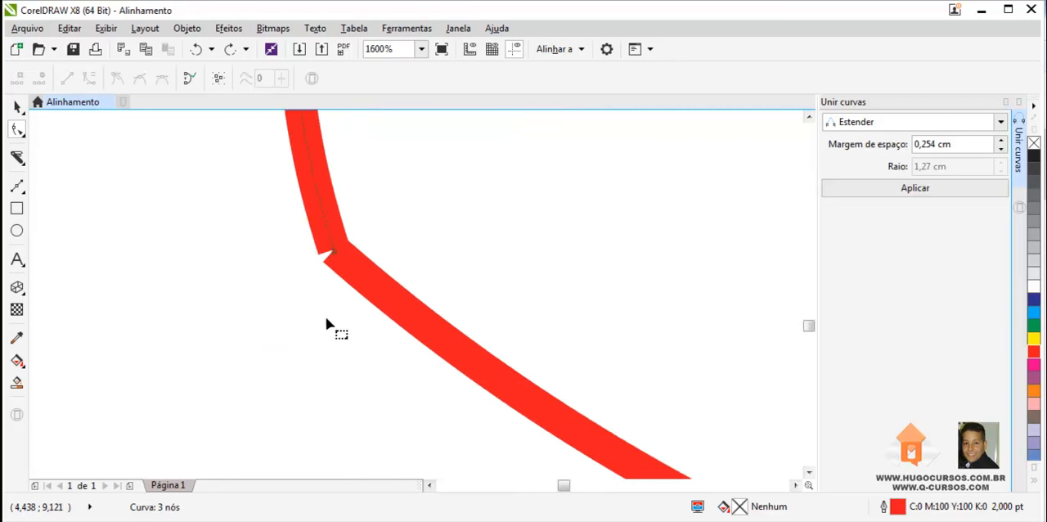
left_click_drag(339, 255, 349, 265)
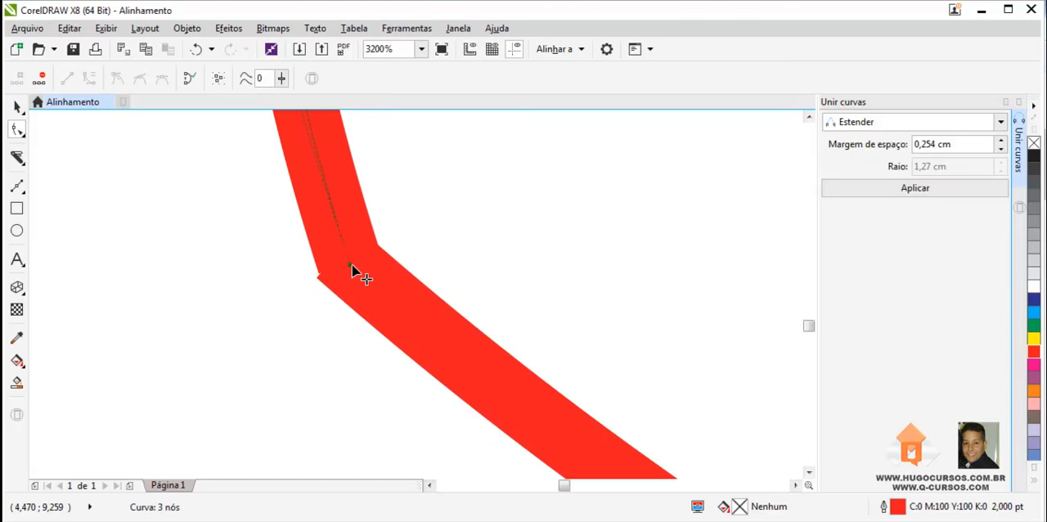
left_click_drag(351, 270, 352, 272)
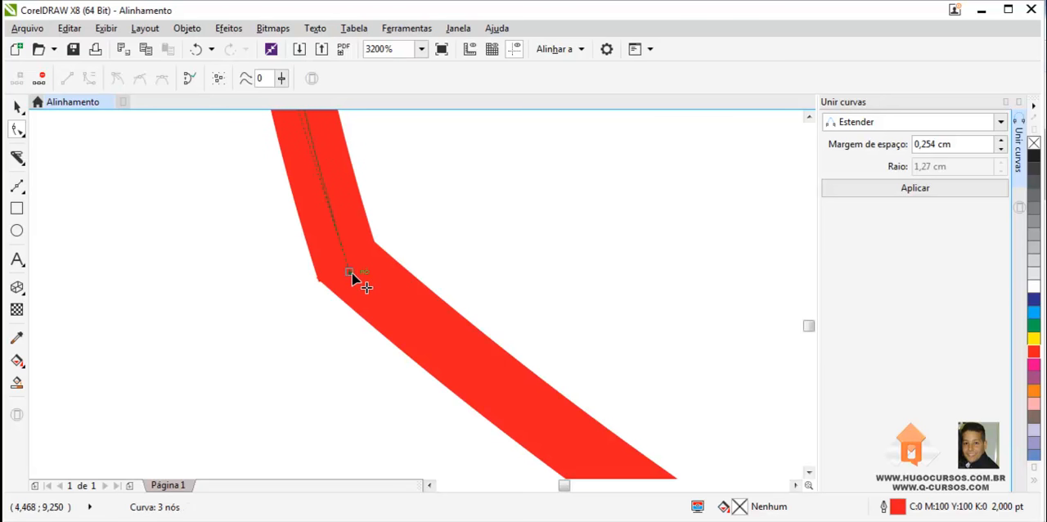
left_click_drag(352, 273, 358, 279)
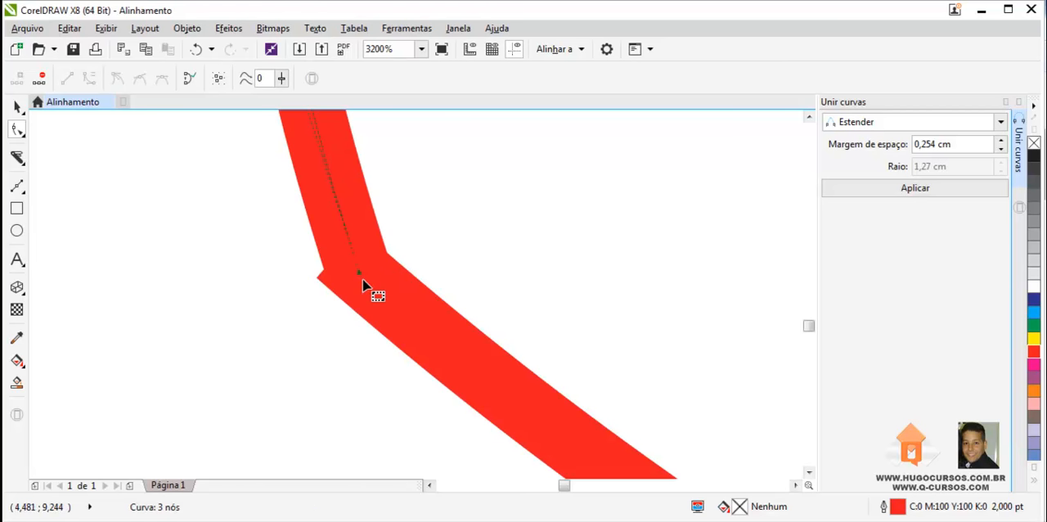
key("ctrl+z")
- Nudge the corner node slightly so the two segments meet cleanly
scroll(363, 279, "up", 2)
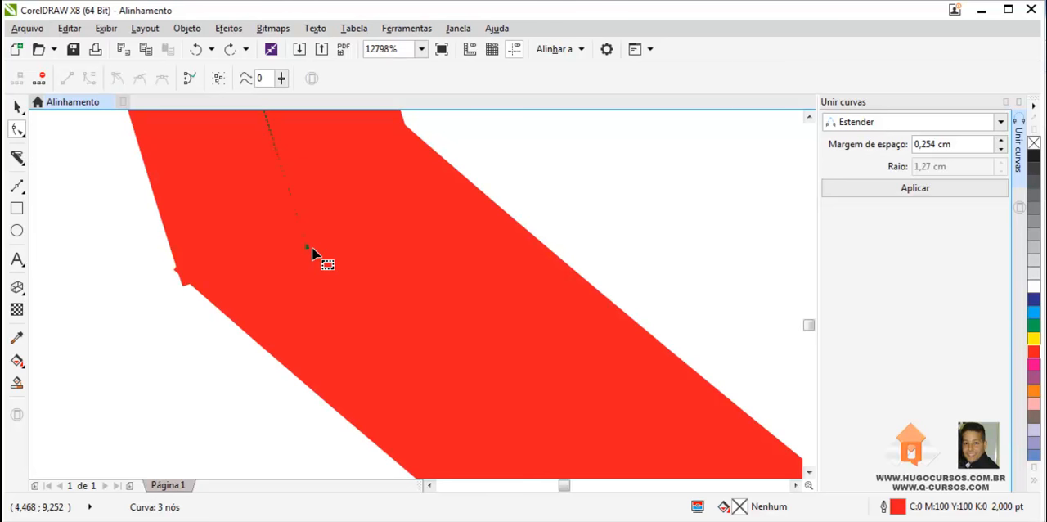
left_click(306, 249)
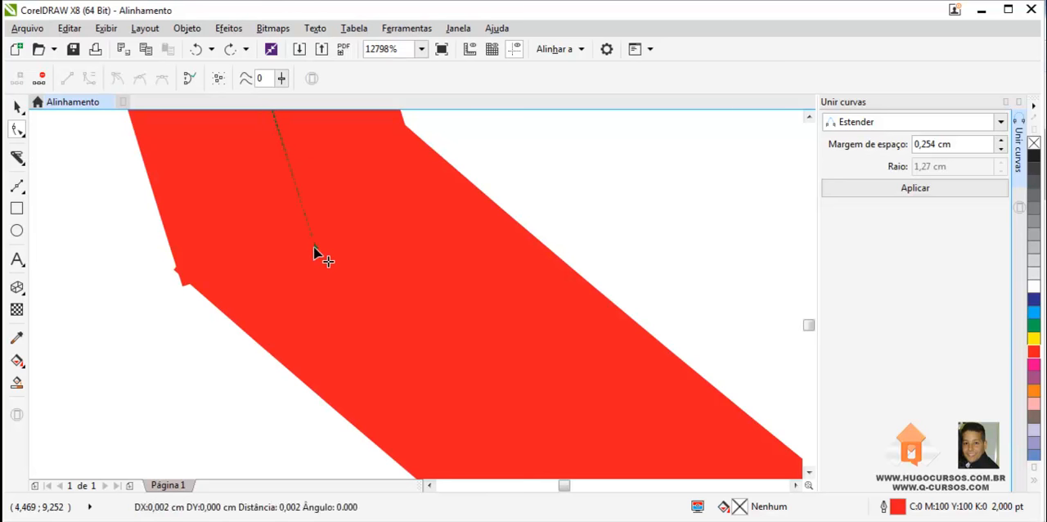
scroll(313, 248, "down", 5)
scroll(314, 247, "down", 1)
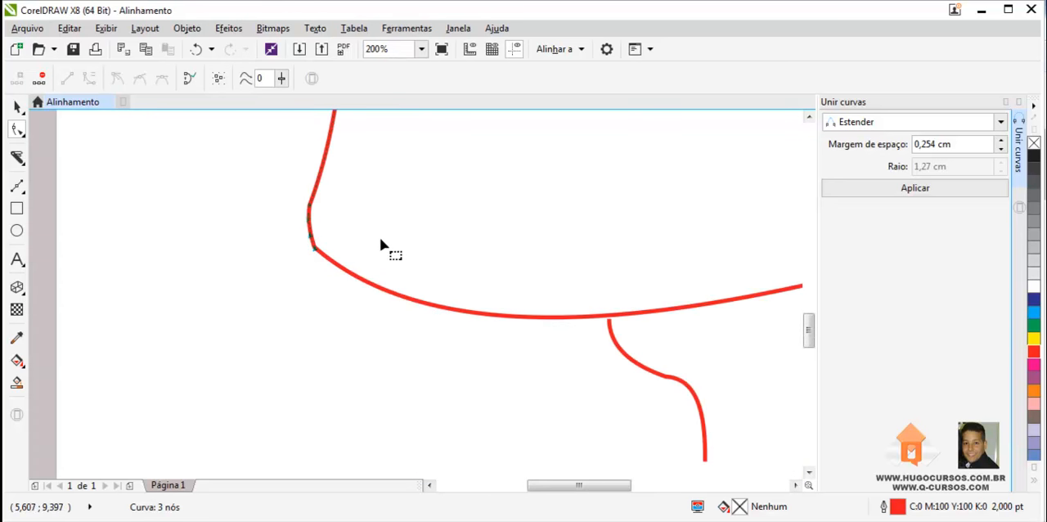
- Select the cheek line and the jaw curve together, marquee their meeting nodes with the Shape tool, and combine them into one object
scroll(383, 238, "up", 2)
scroll(51, 265, "up", 2)
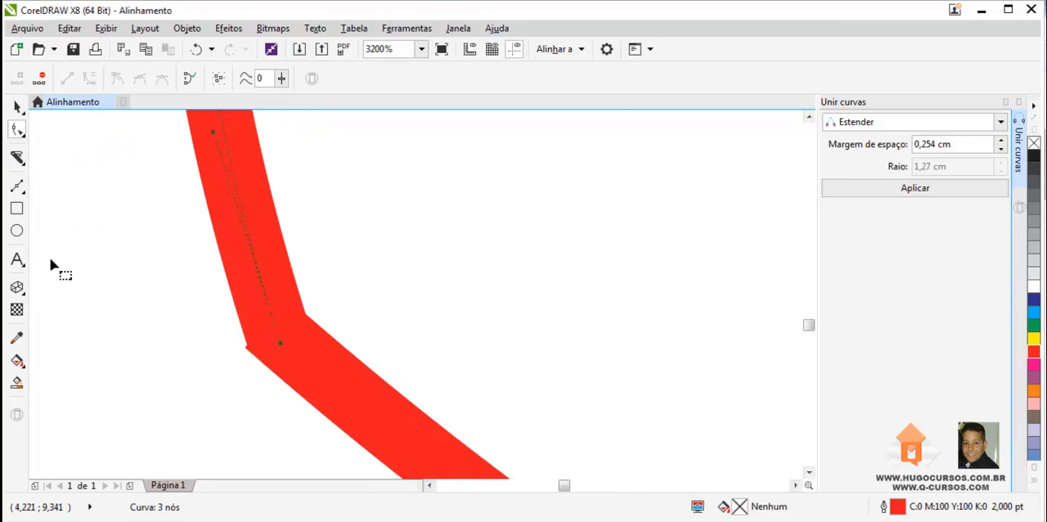
left_click(18, 106)
left_click(315, 370)
scroll(321, 368, "down", 2)
left_click(292, 310)
left_click(332, 375)
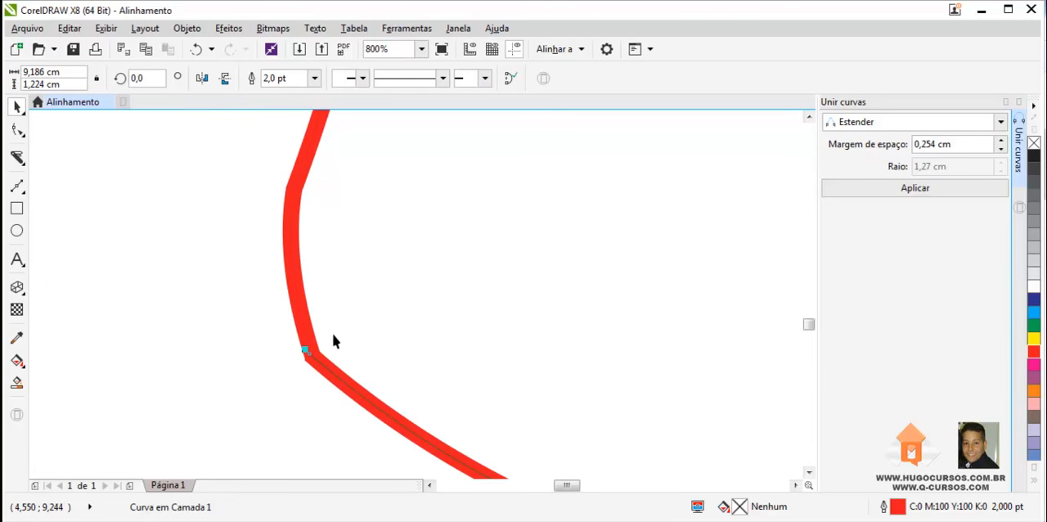
left_click(300, 288, "shift")
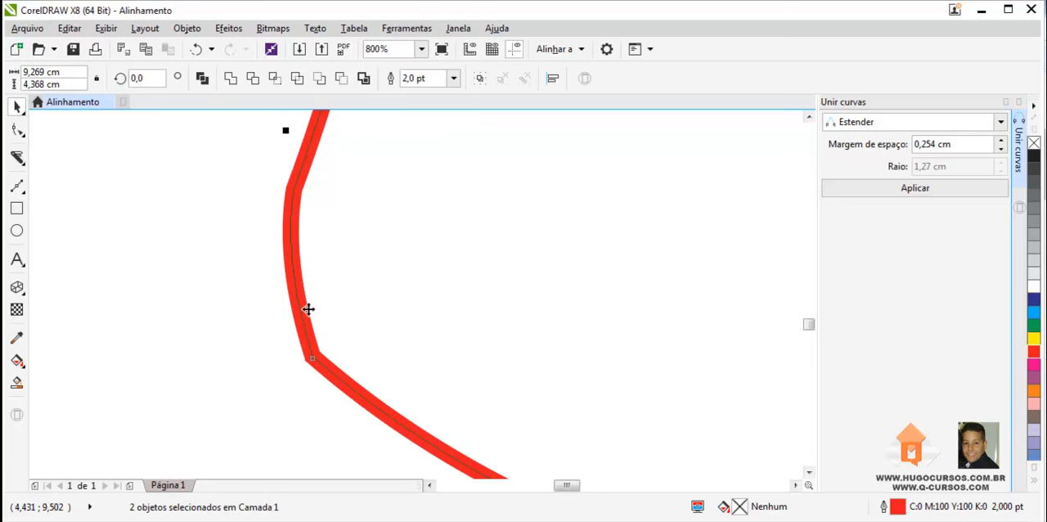
scroll(319, 341, "up", 2)
left_click_drag(809, 326, 811, 330)
scroll(640, 308, "down", 3)
scroll(597, 365, "up", 2)
scroll(598, 365, "up", 1)
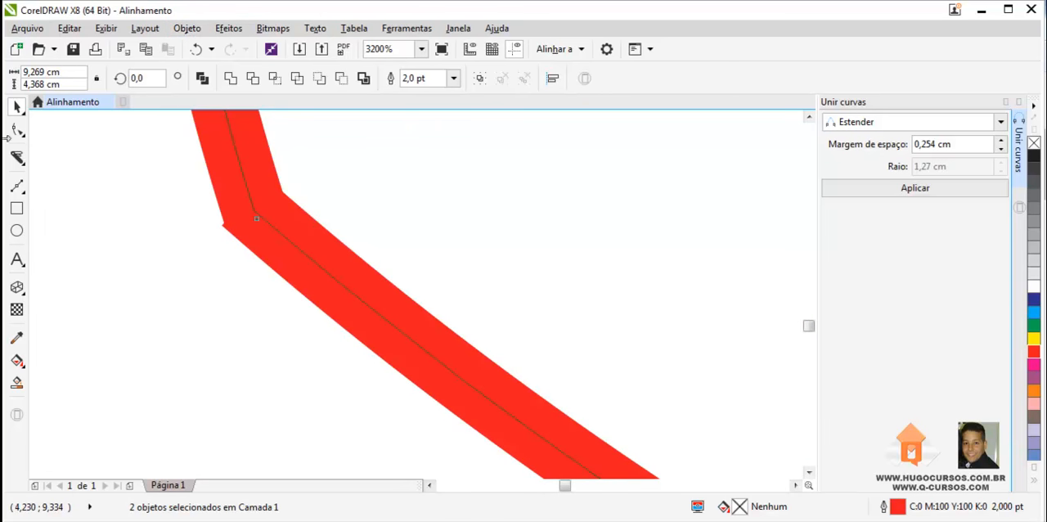
left_click(22, 130)
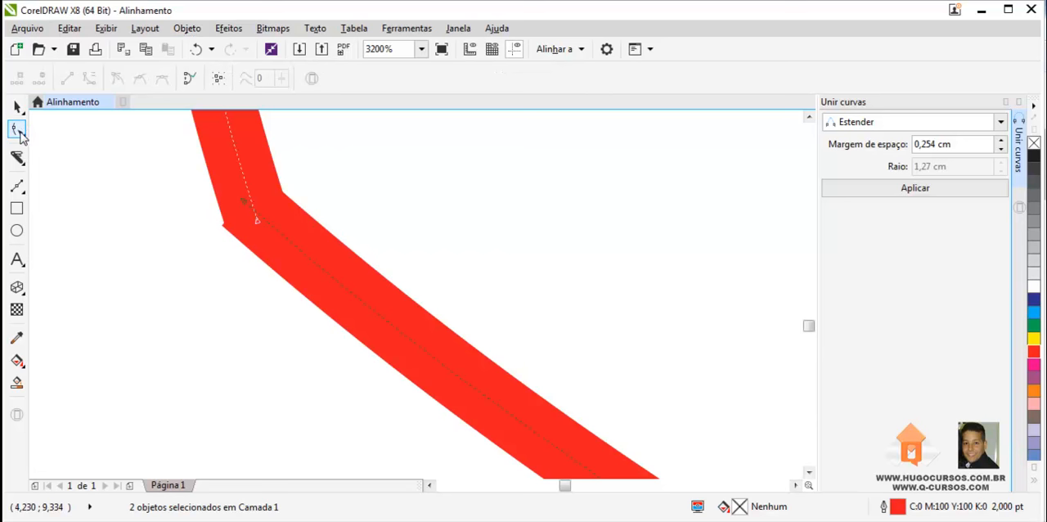
left_click(21, 133)
left_click(99, 127)
left_click_drag(181, 175, 310, 253)
left_click(186, 29)
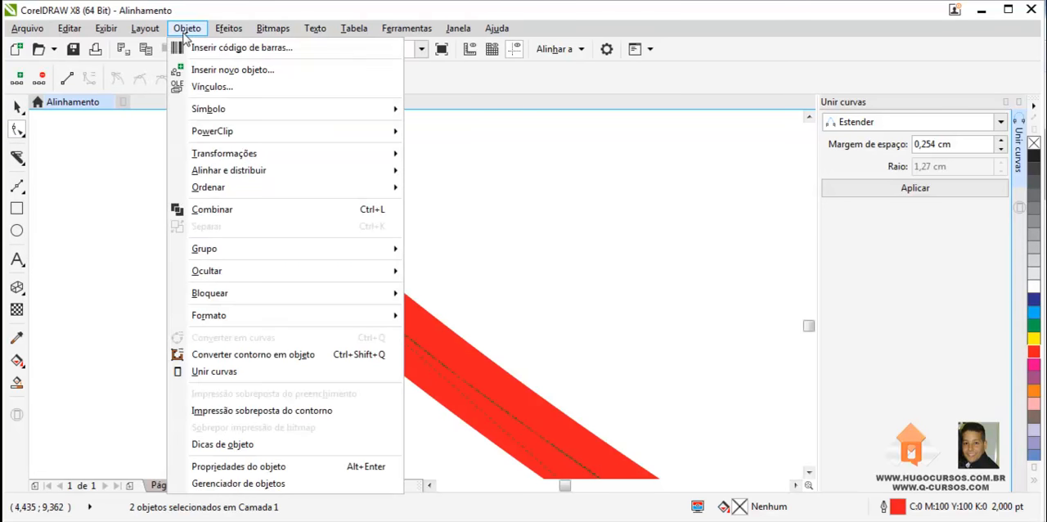
left_click(233, 210)
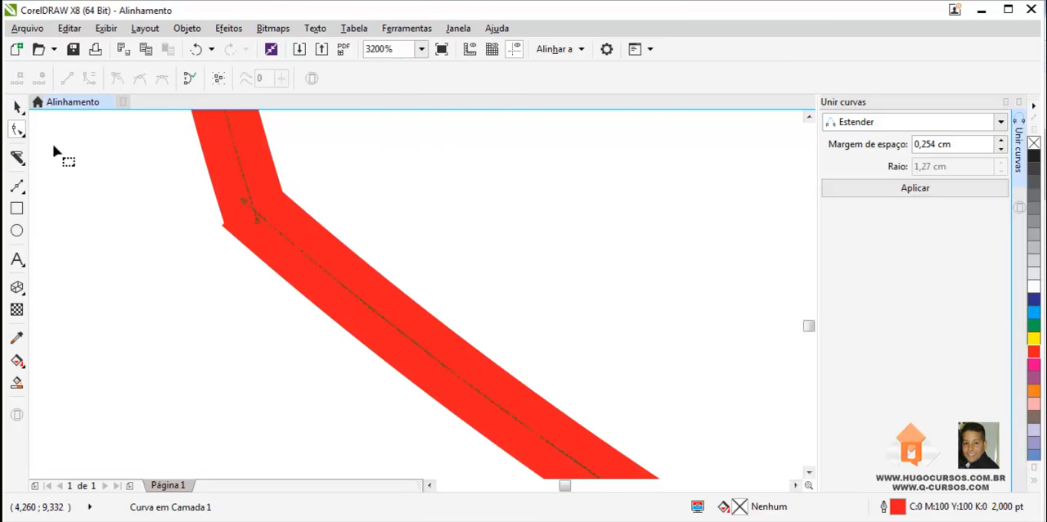
- Switch to the Smooth tool and brush over the corner where the cheek line meets the jaw to smooth it
left_click(18, 133)
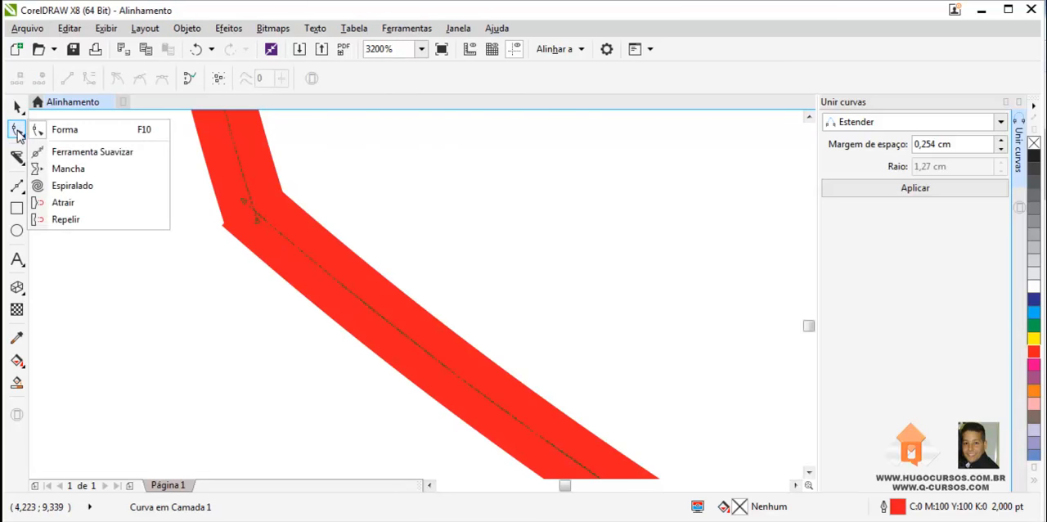
left_click(74, 153)
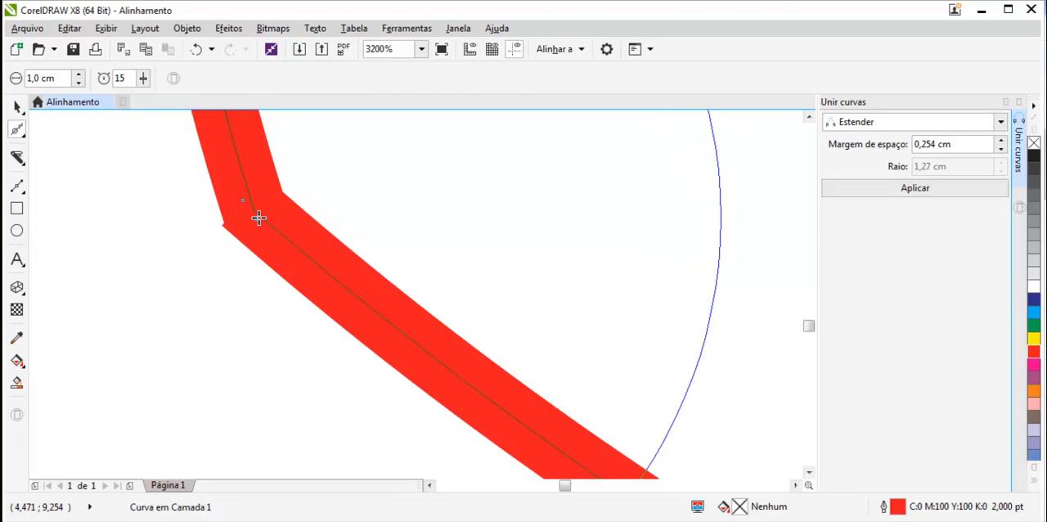
left_click(259, 217)
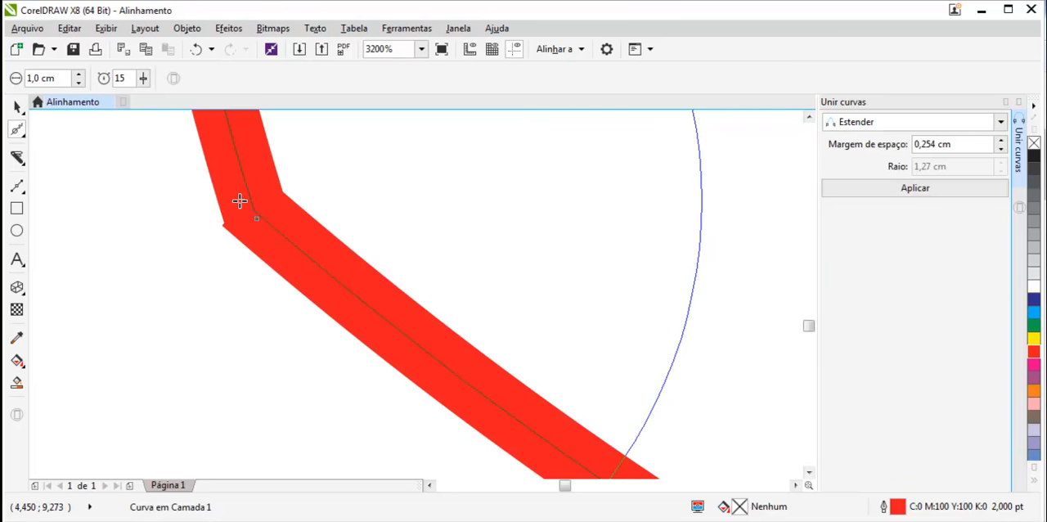
left_click_drag(241, 201, 300, 217)
- Zoom out and select the combined face outline to check how the cheek and jaw now connect
scroll(299, 218, "down", 5)
scroll(481, 187, "up", 1)
scroll(481, 187, "down", 2)
scroll(570, 150, "up", 1)
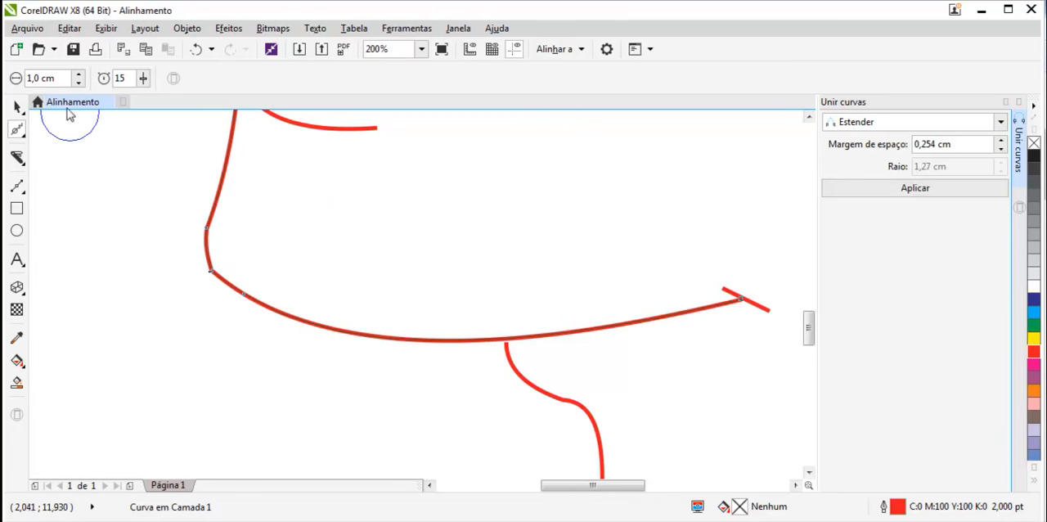
left_click(17, 107)
left_click(179, 336)
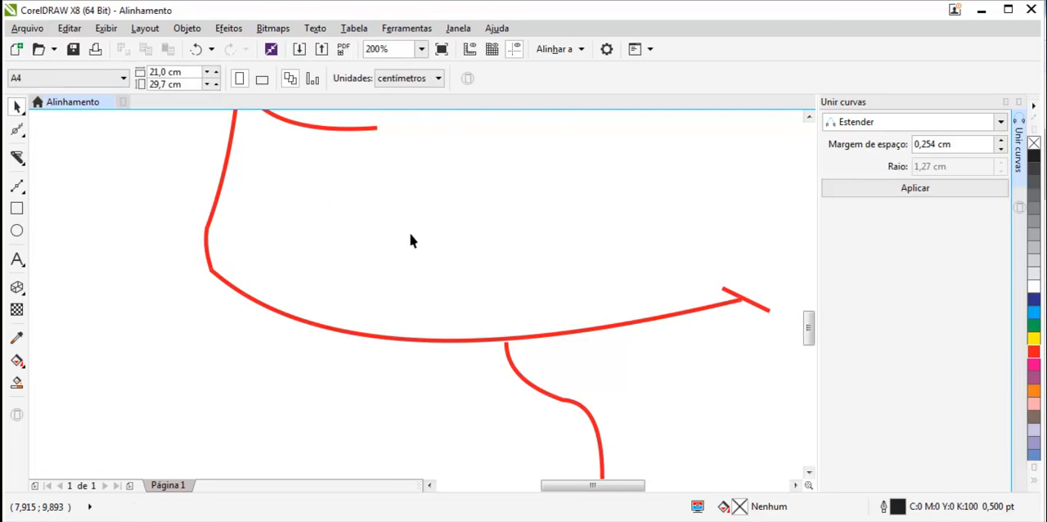
scroll(421, 205, "down", 1)
scroll(424, 197, "up", 1)
scroll(425, 197, "up", 1)
scroll(425, 197, "down", 2)
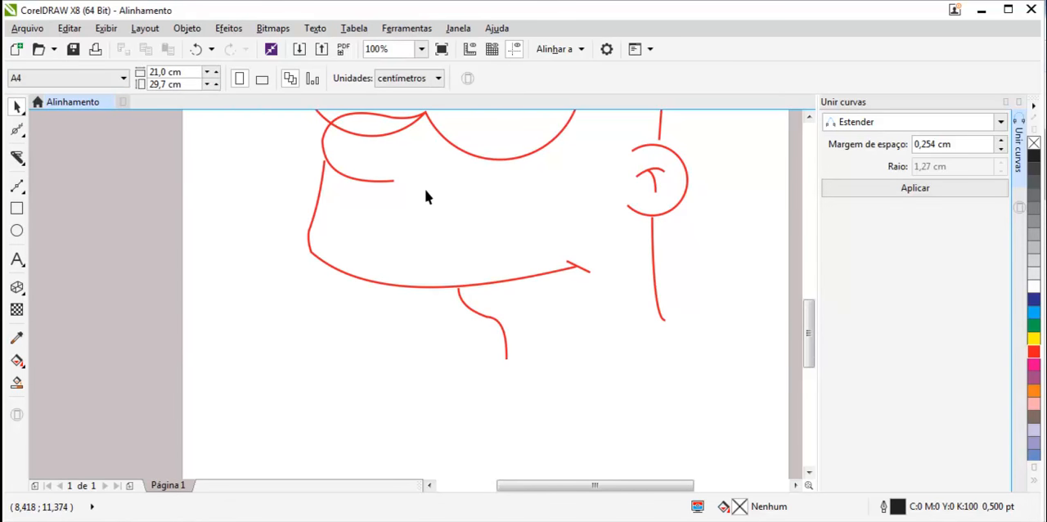
left_click(538, 275)
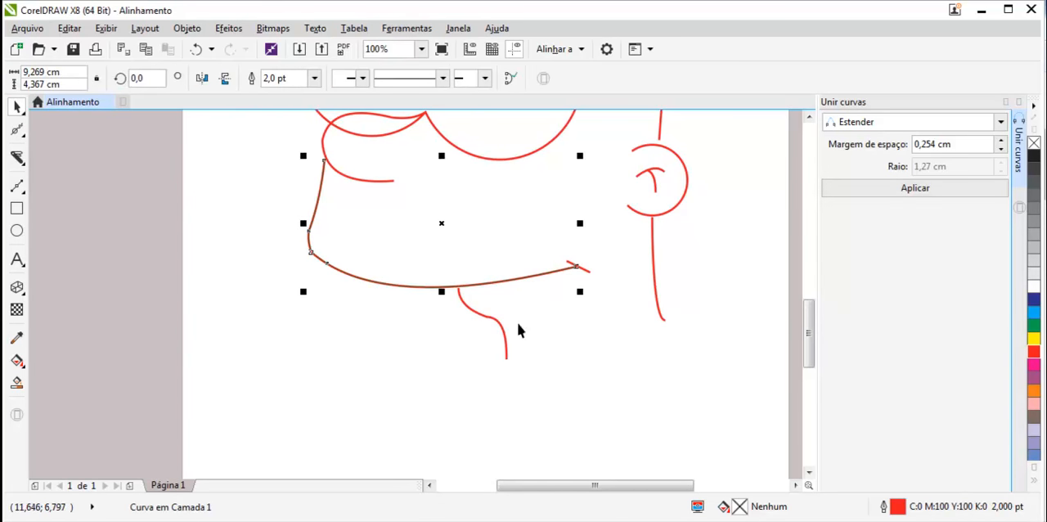
scroll(711, 155, "down", 1)
scroll(689, 152, "up", 1)
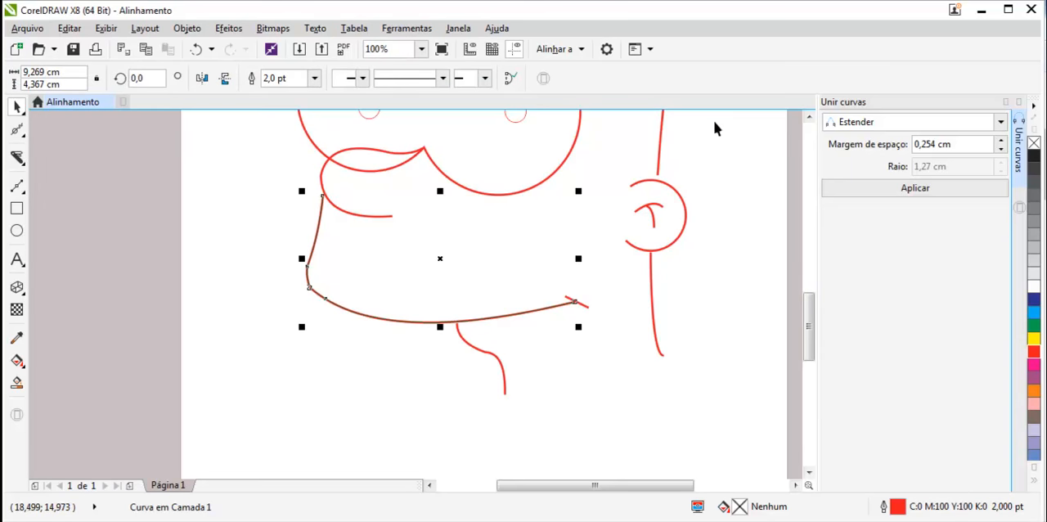
left_click_drag(810, 334, 810, 312)
left_click(753, 335)
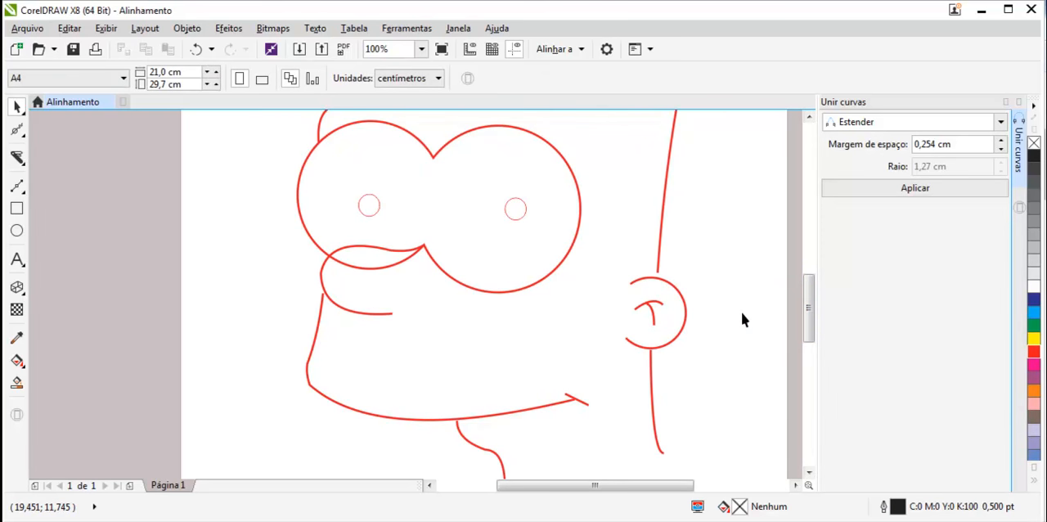
- Select the head's back outline and, with the Shape tool, drag its lower end node down onto the ear circle
scroll(682, 266, "up", 5)
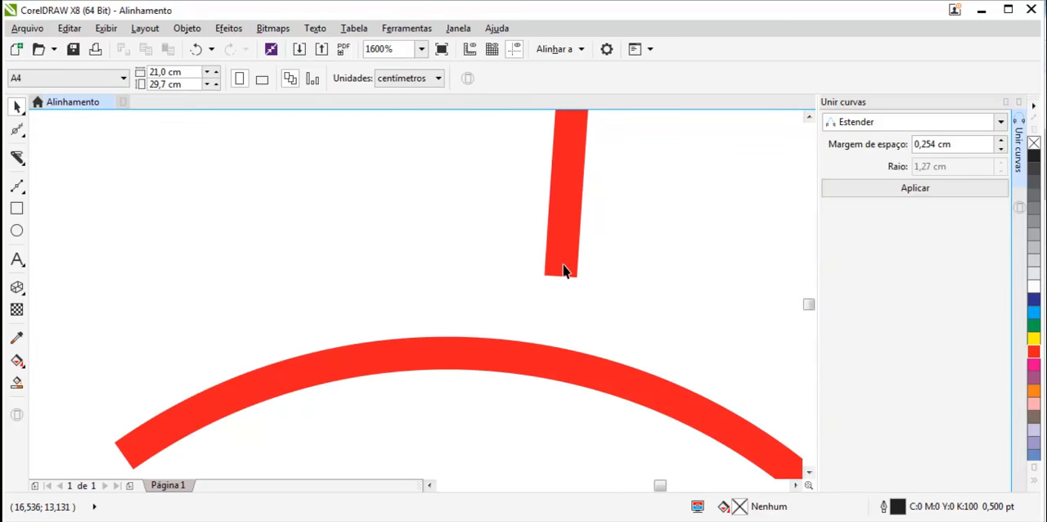
left_click(561, 263)
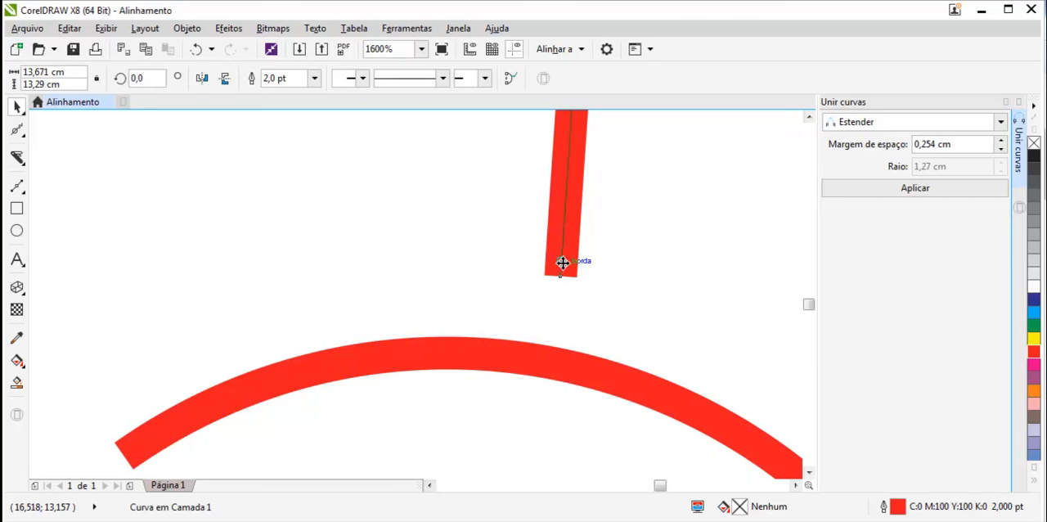
left_click(14, 150)
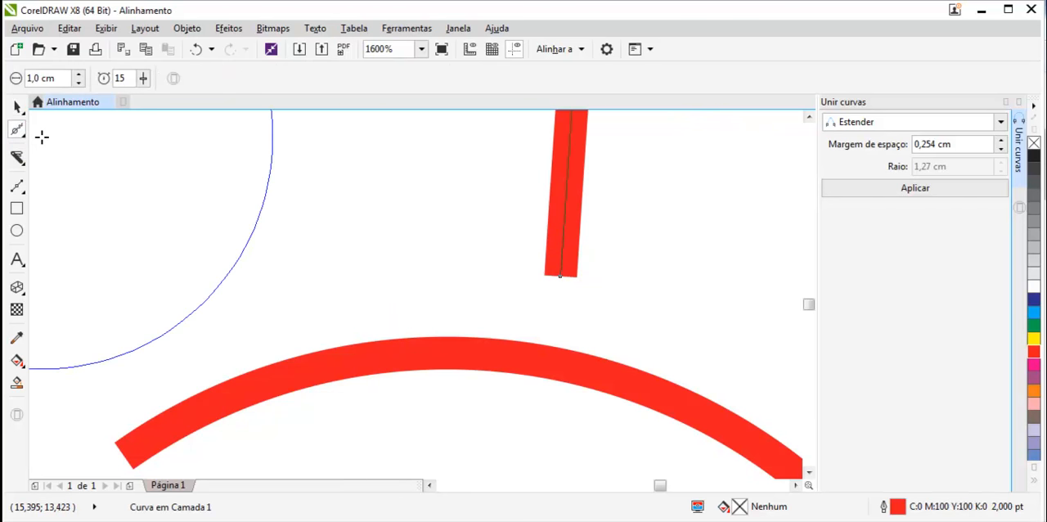
left_click(16, 136)
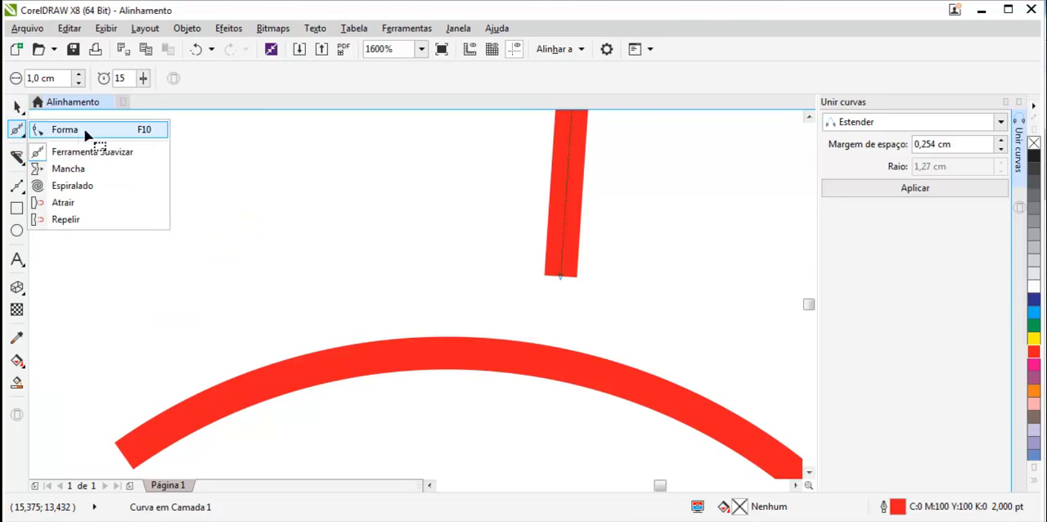
left_click(70, 129)
left_click_drag(560, 278, 556, 357)
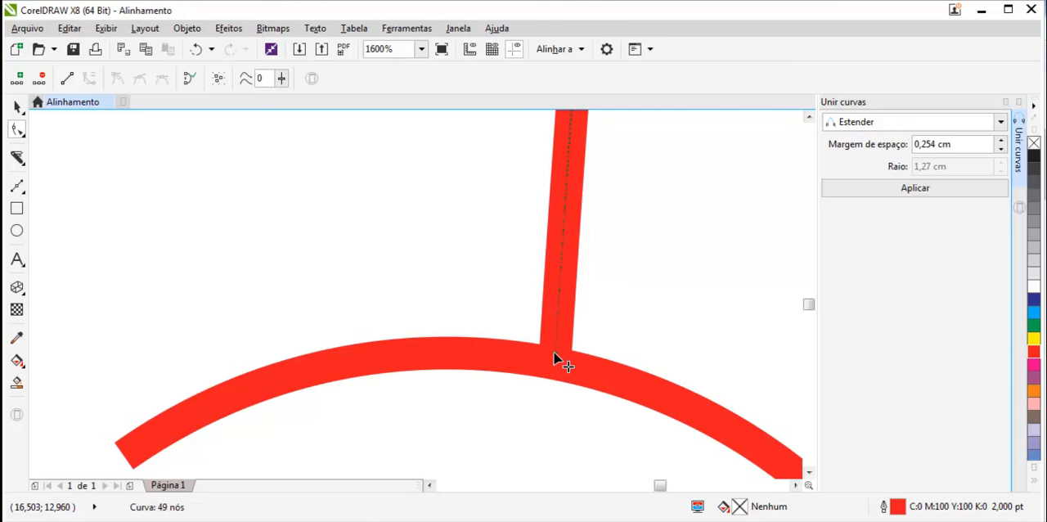
- Select the back neck line and drag its top end node up so it meets the ear circle
scroll(561, 354, "down", 4)
scroll(580, 362, "up", 2)
scroll(460, 338, "up", 1)
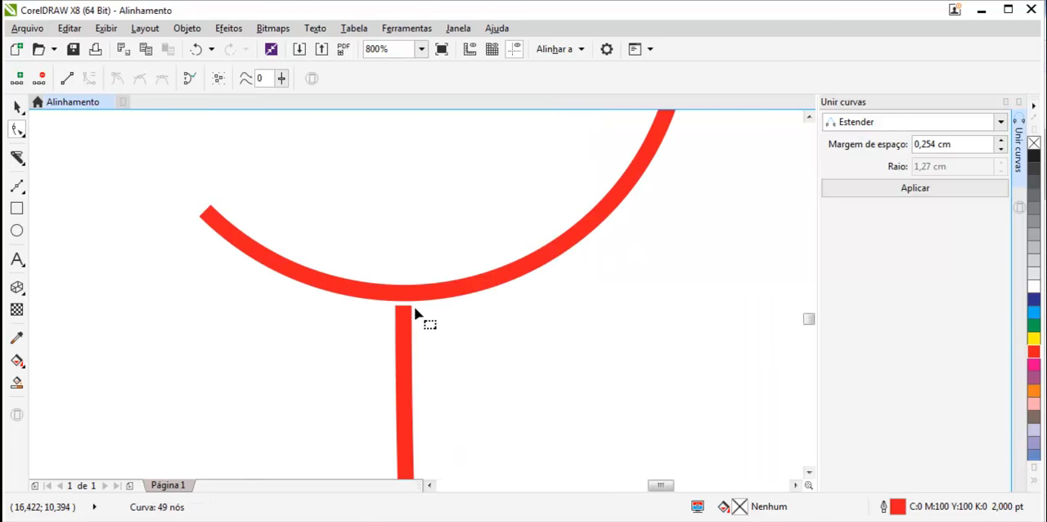
scroll(385, 303, "up", 2)
left_click(500, 369)
left_click_drag(496, 344, 497, 311)
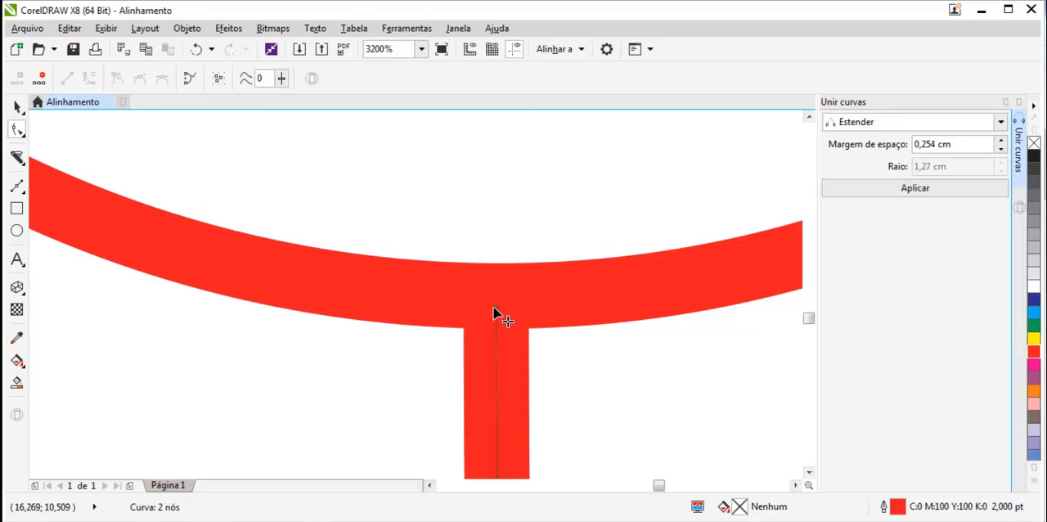
- Select the front neck curve and drag its top end node up into the jaw line
scroll(526, 373, "down", 3)
scroll(532, 427, "down", 3)
scroll(462, 450, "up", 1)
scroll(273, 309, "up", 1)
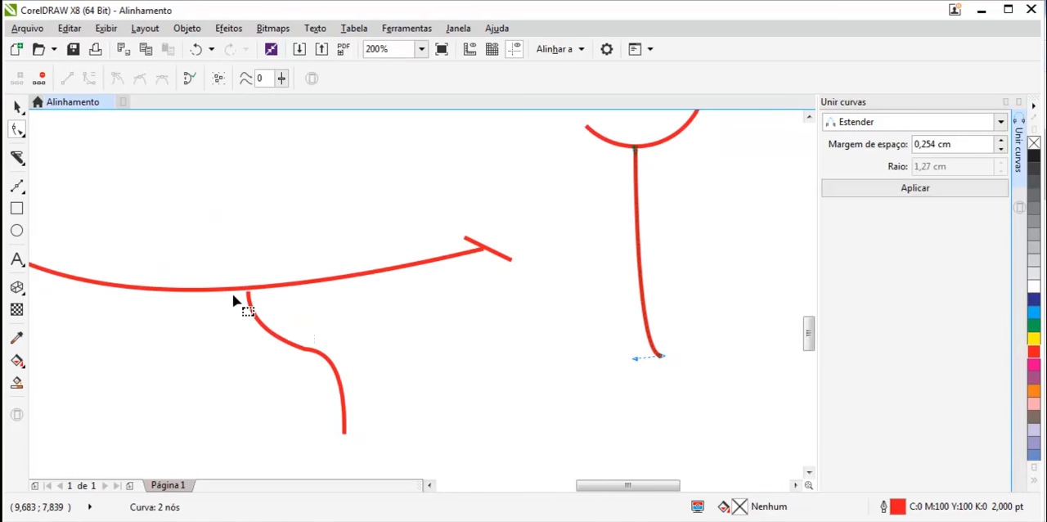
scroll(389, 310, "up", 3)
scroll(450, 331, "up", 1)
double_click(414, 277)
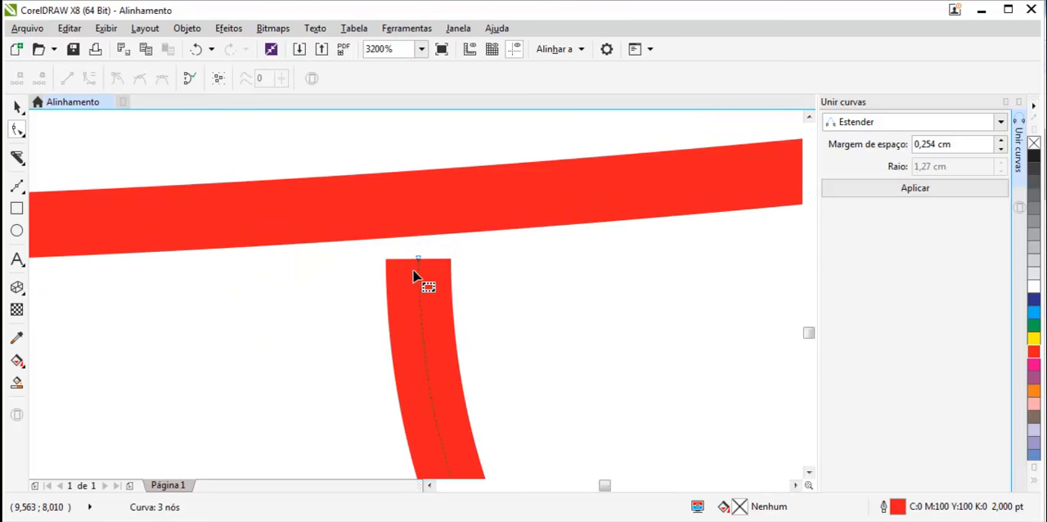
left_click_drag(418, 262, 421, 222)
- Scroll and zoom across the whole drawing to look for other line ends that do not meet
scroll(421, 221, "down", 5)
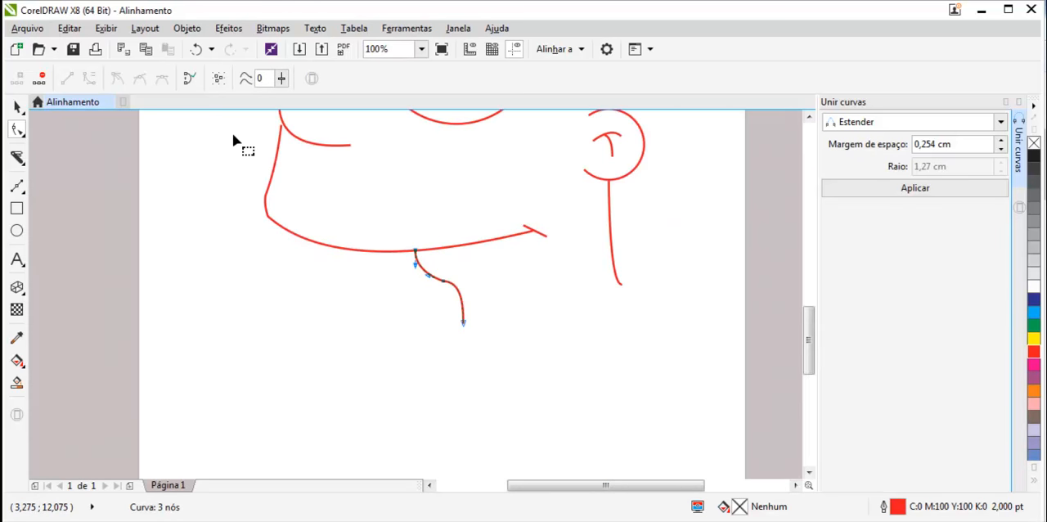
scroll(316, 279, "up", 2)
scroll(316, 280, "down", 2)
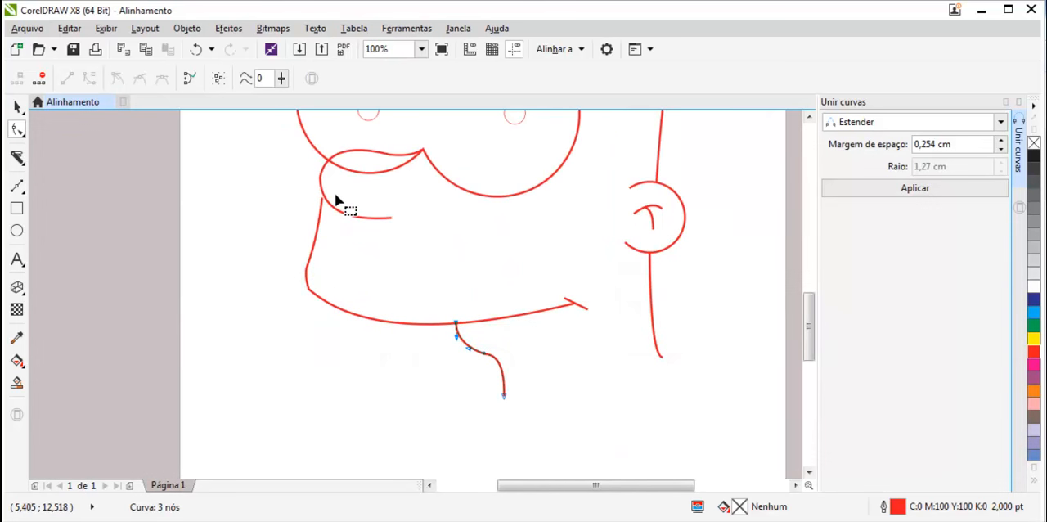
scroll(335, 200, "down", 2)
scroll(573, 186, "up", 2)
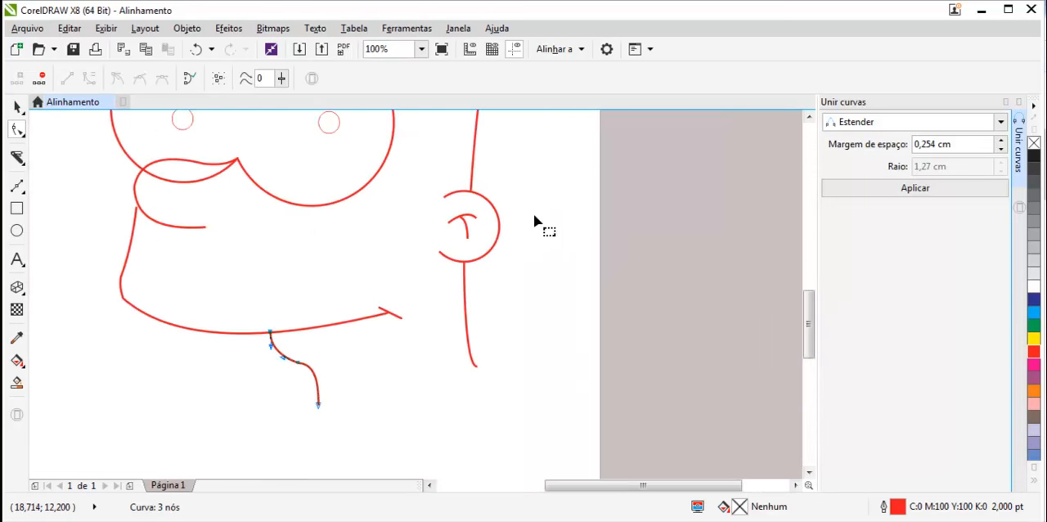
left_click_drag(808, 325, 808, 285)
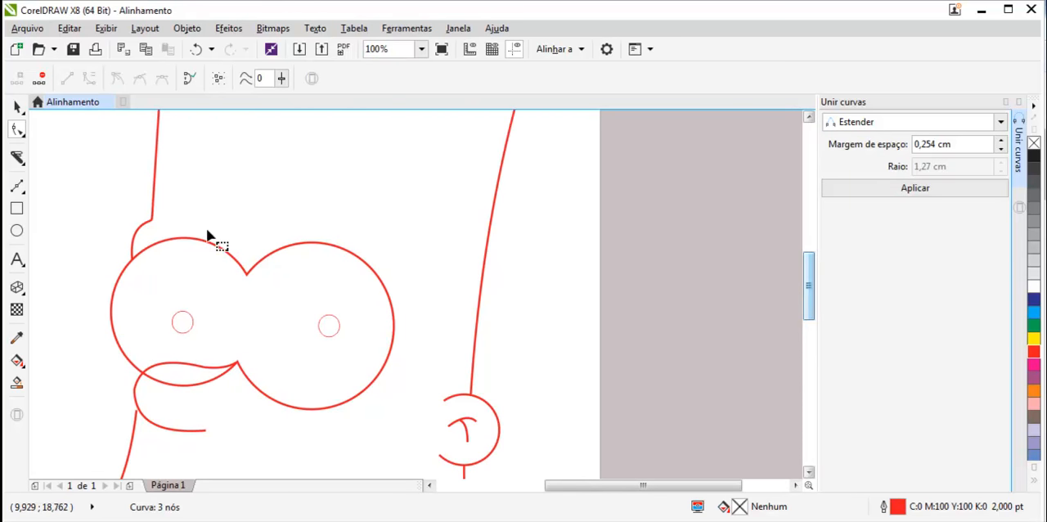
scroll(140, 247, "up", 3)
scroll(150, 276, "down", 5)
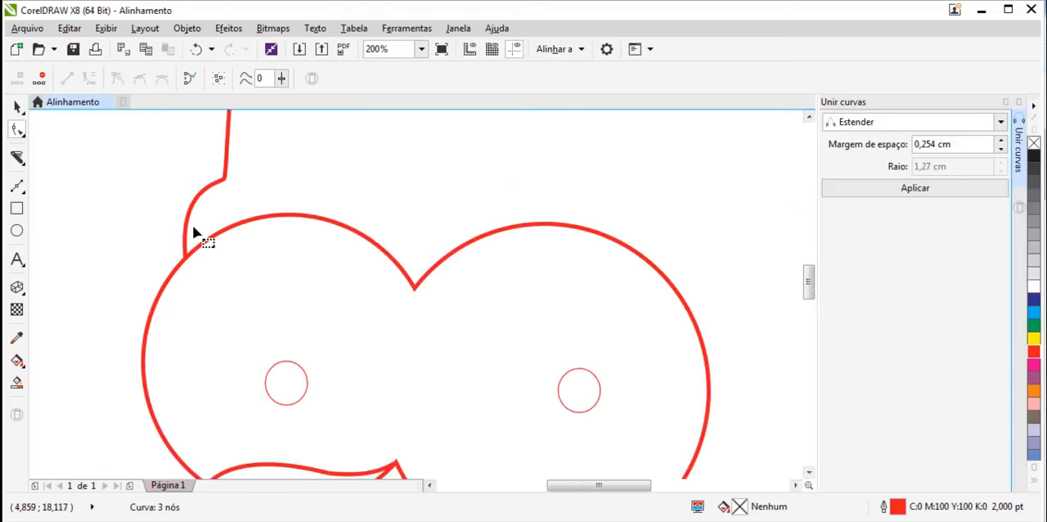
scroll(282, 161, "up", 4)
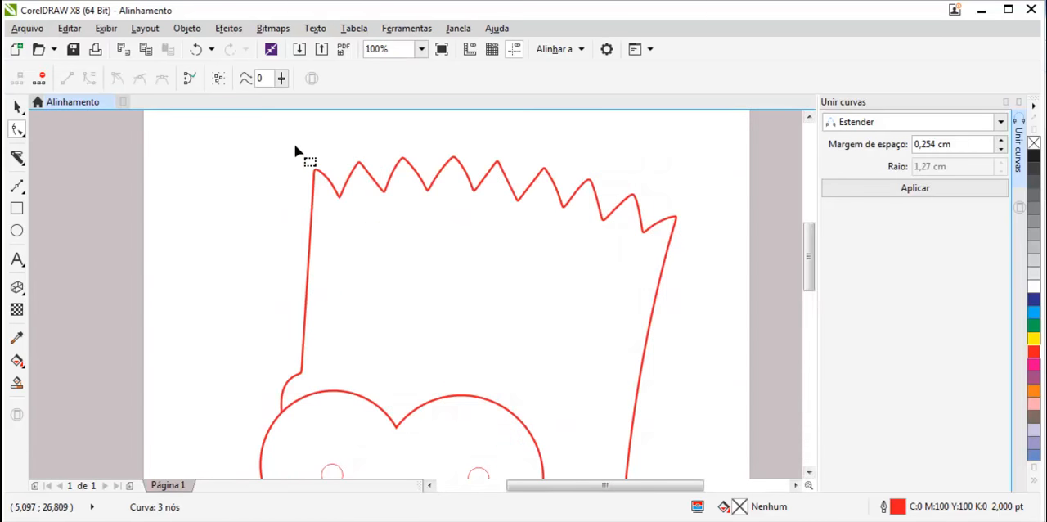
scroll(345, 215, "down", 5)
scroll(495, 351, "up", 2)
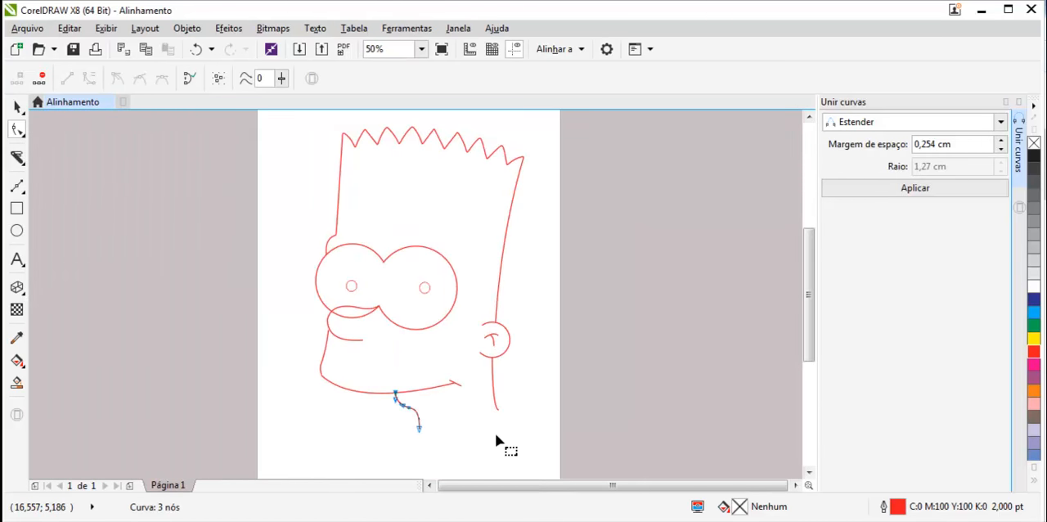
scroll(368, 401, "up", 1)
scroll(368, 401, "down", 1)
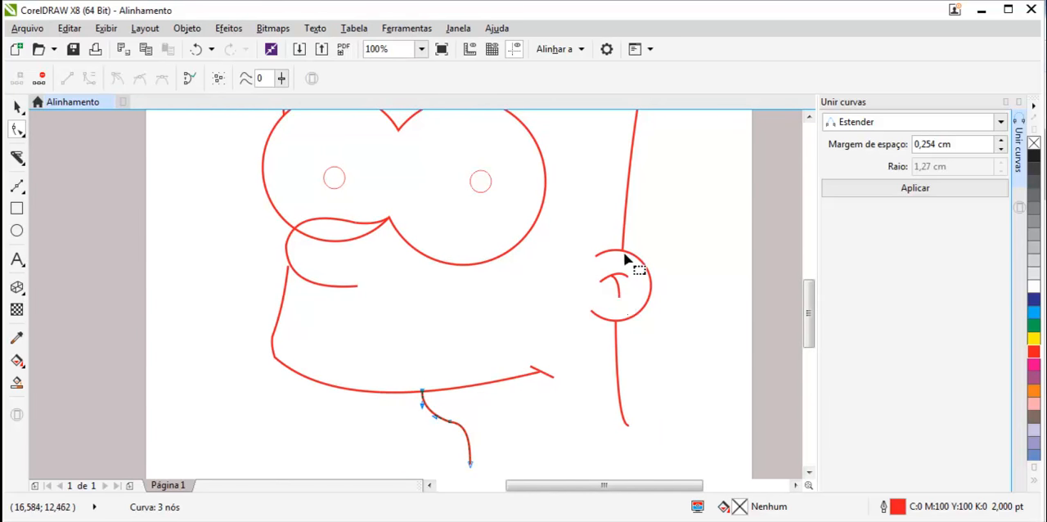
- Zoom into the ear and drag the end node of the inner ear curve so it meets the other inner ear stroke
scroll(619, 297, "up", 2)
scroll(606, 331, "up", 4)
scroll(497, 397, "down", 1)
left_click(402, 357)
left_click_drag(354, 326, 330, 314)
scroll(554, 384, "down", 2)
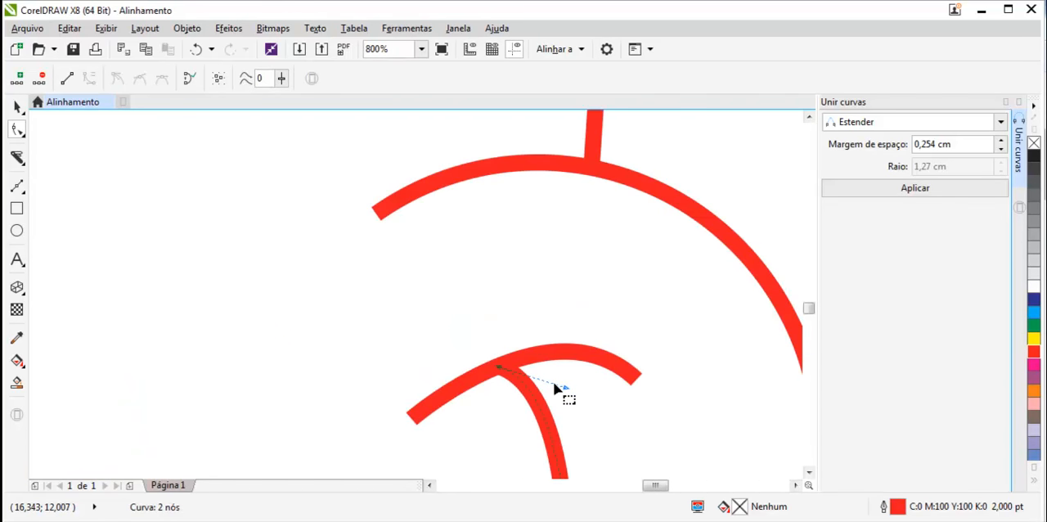
scroll(554, 384, "down", 4)
scroll(470, 447, "up", 1)
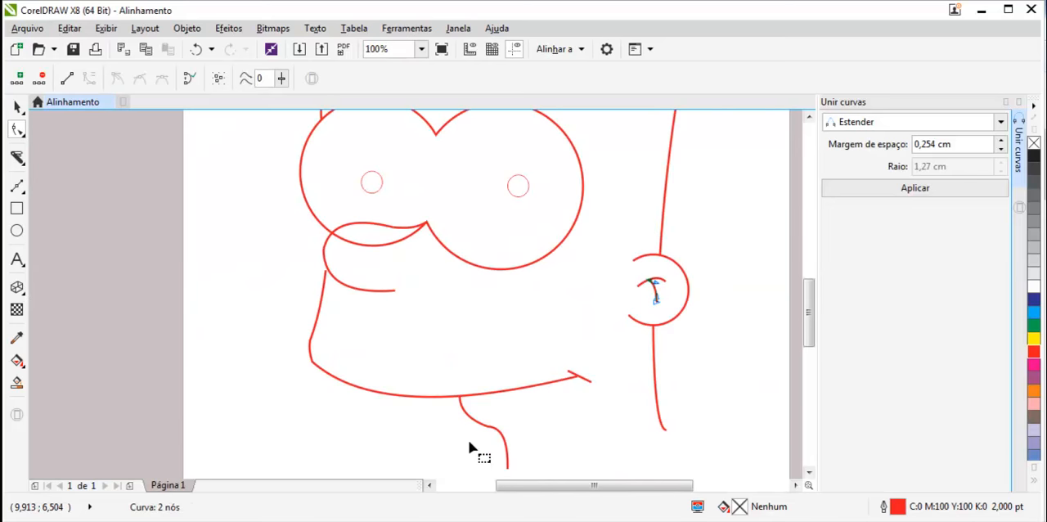
scroll(470, 448, "down", 1)
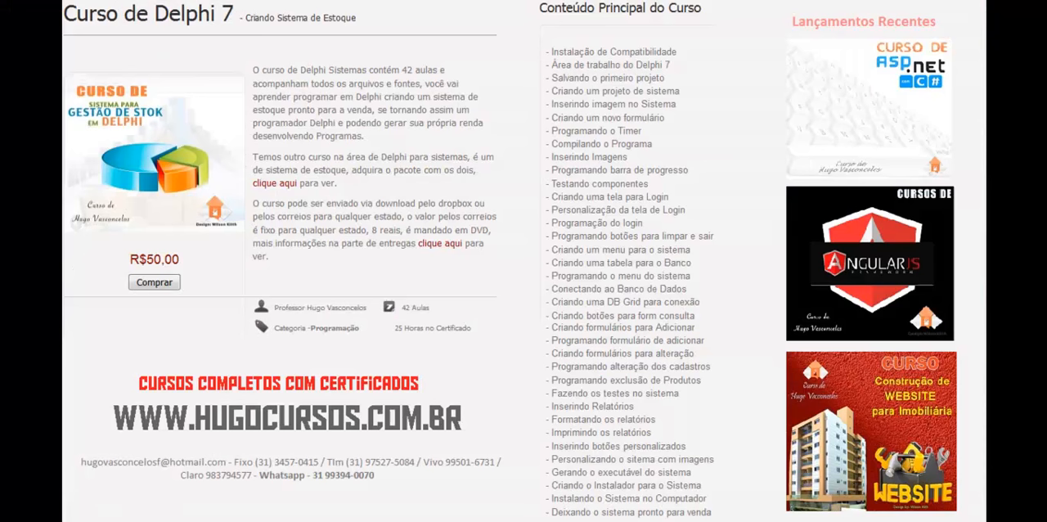